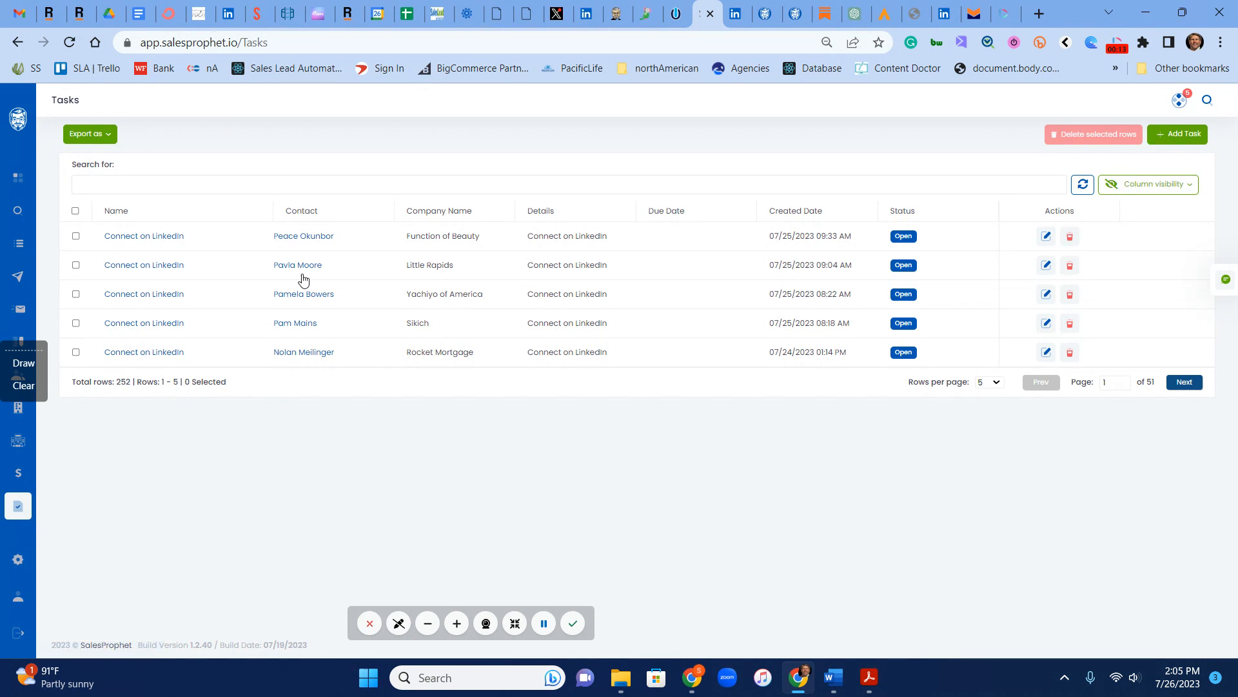
- Set the task list to show 50 rows per page
{"action": "left_click", "coordinate": [996, 383]}
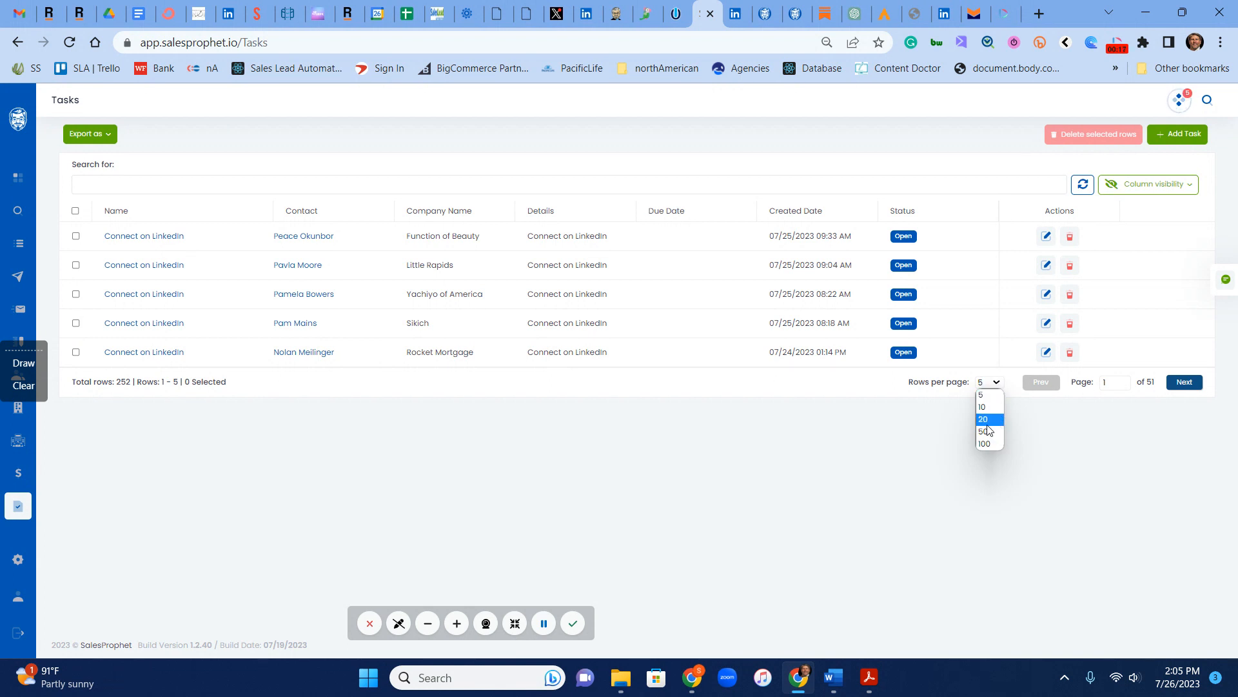
{"action": "left_click", "coordinate": [992, 430]}
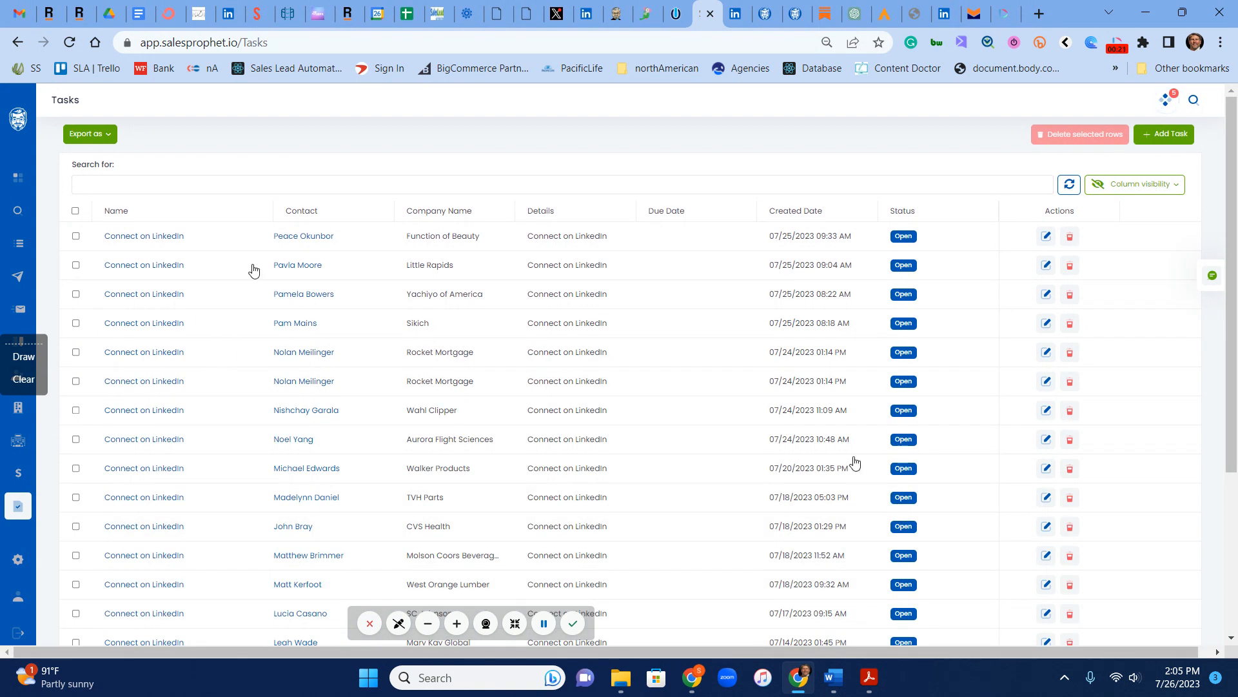
- Open the rules of the running SLA sequence and check the contact-action choices for the Connect on LinkedIn rule
{"action": "left_click", "coordinate": [773, 23]}
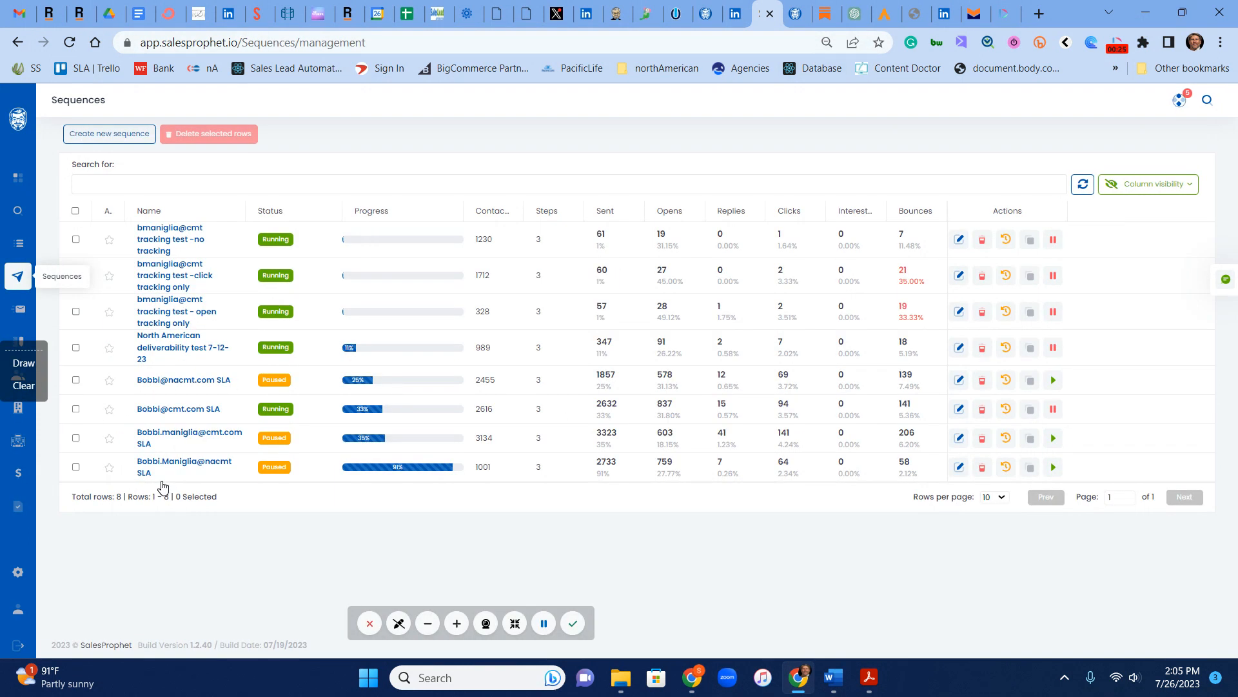
{"action": "left_click", "coordinate": [178, 411]}
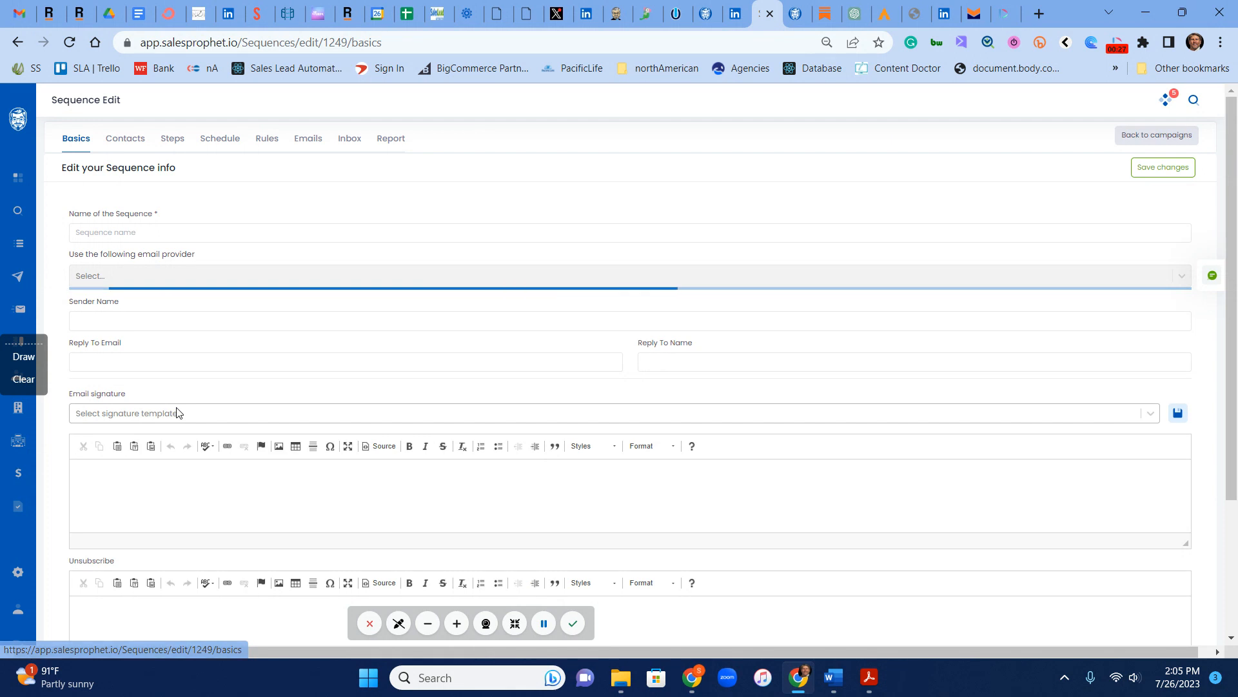
{"action": "left_click", "coordinate": [270, 144]}
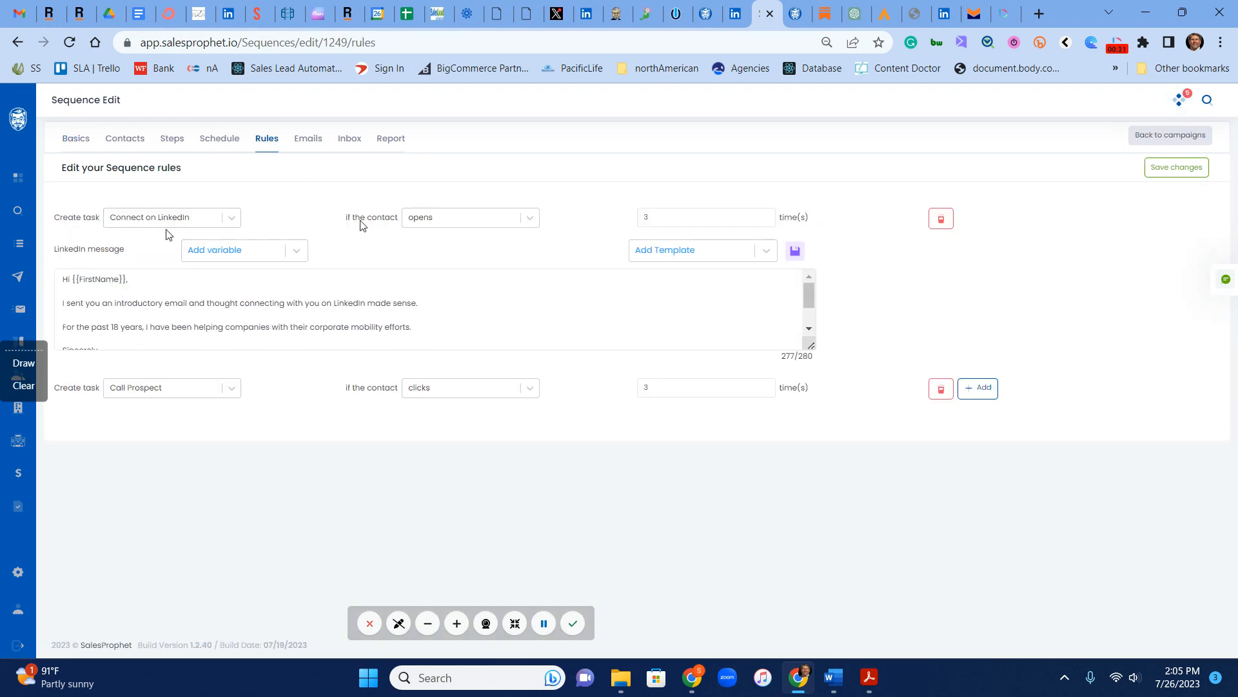
{"action": "left_click", "coordinate": [478, 222]}
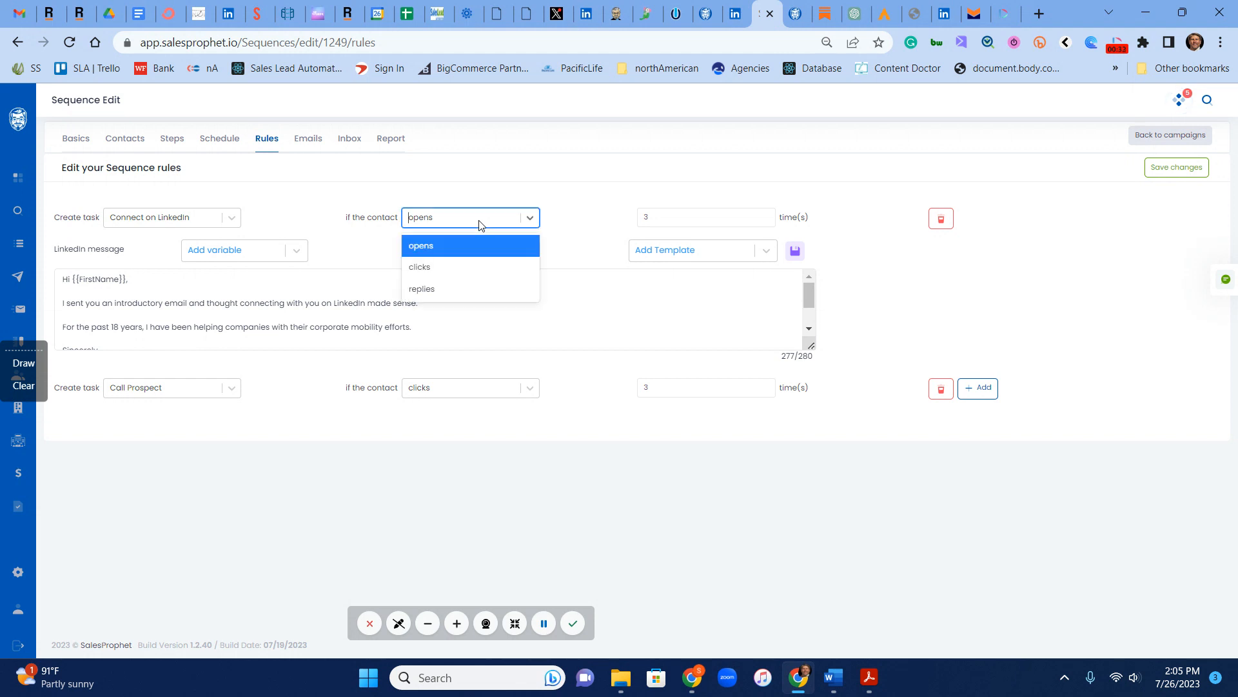
{"action": "left_click", "coordinate": [572, 216]}
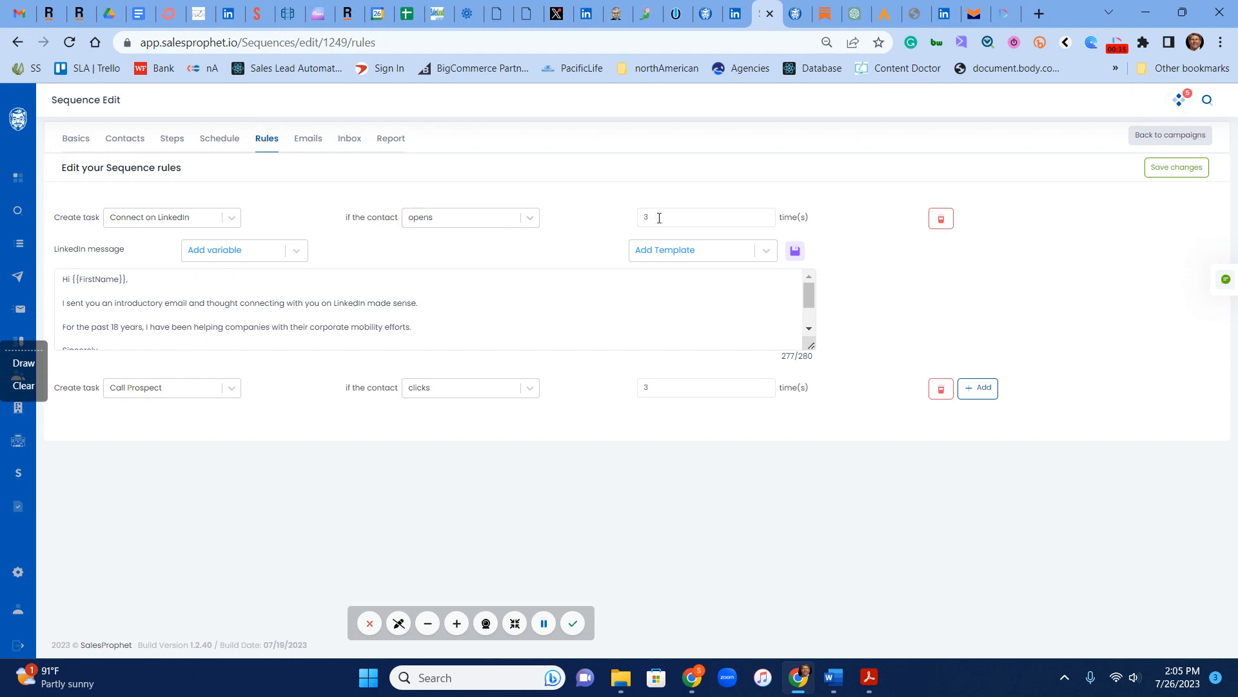
- Check which task types the first sequence rule can create, leaving the selection as it is
{"action": "left_click", "coordinate": [163, 223]}
{"action": "left_click", "coordinate": [306, 201]}
{"action": "left_click", "coordinate": [185, 222]}
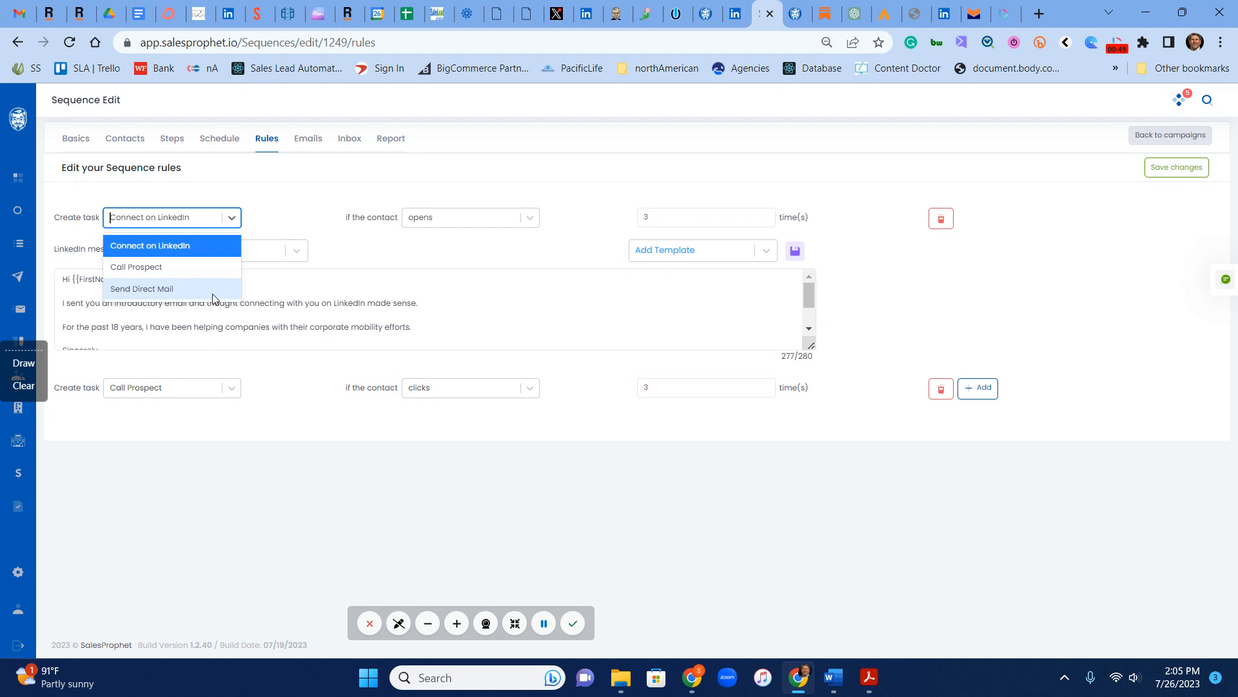
{"action": "left_click", "coordinate": [299, 174]}
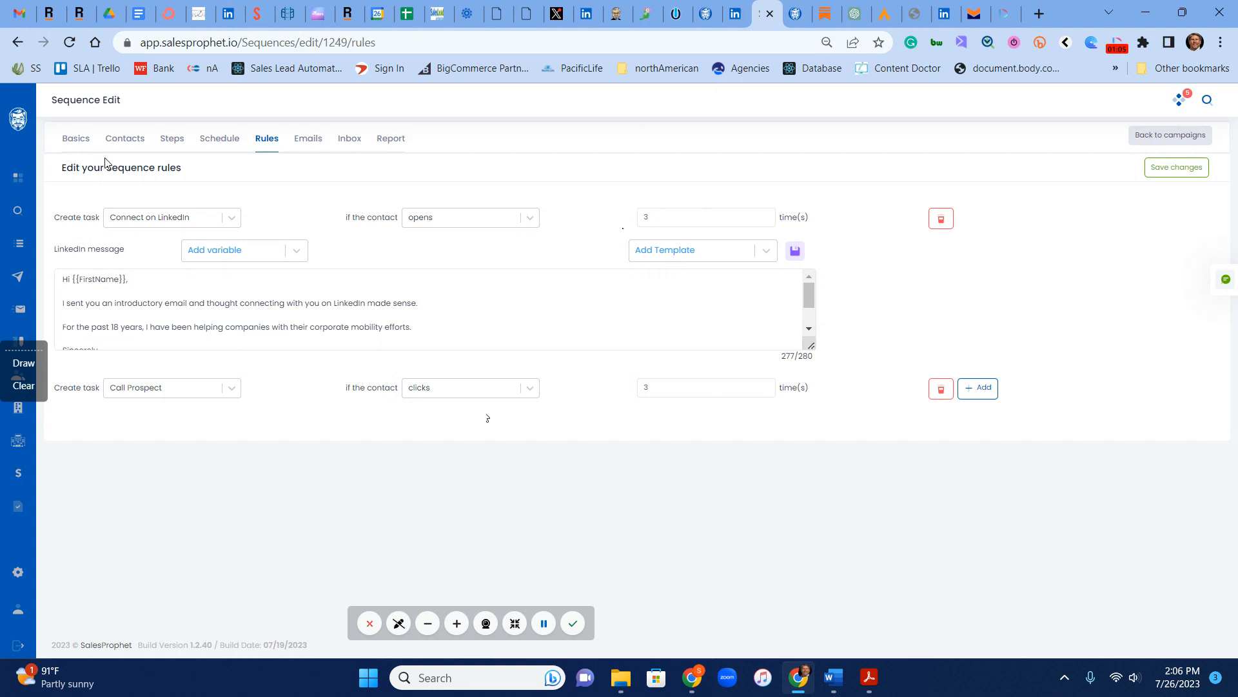
- Review the sequence's contacts and its automated email steps, and return to the sequence rules
{"action": "left_click", "coordinate": [125, 139]}
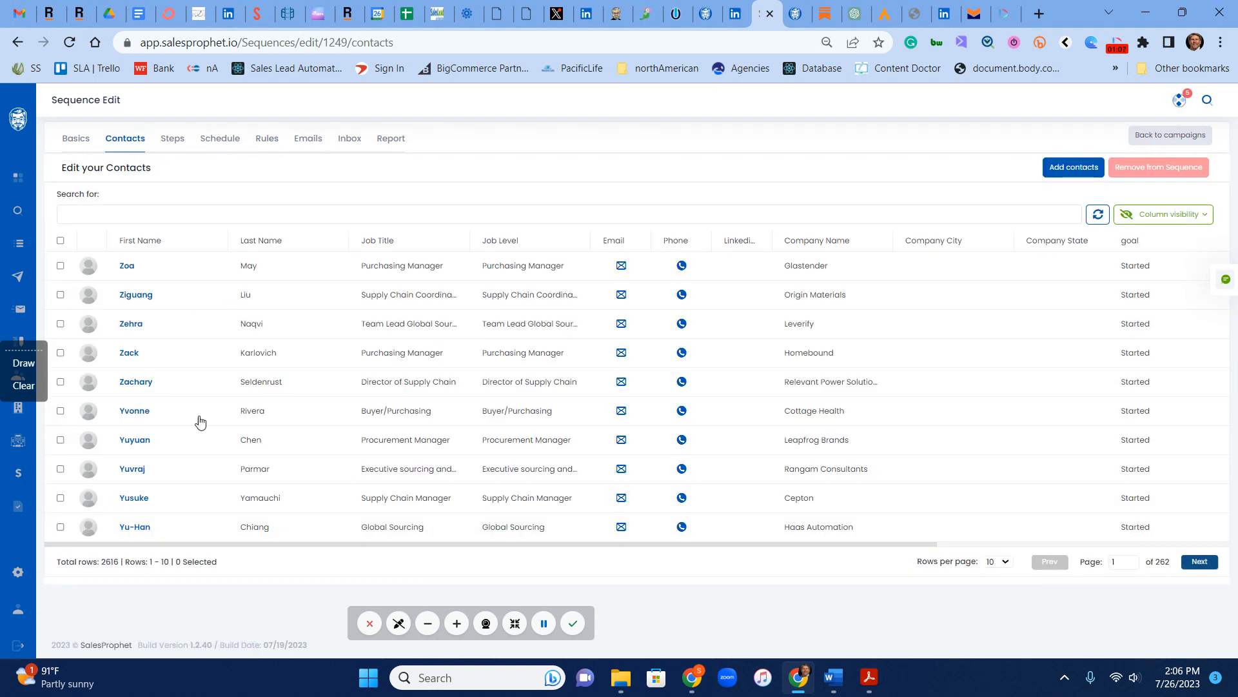
{"action": "left_click", "coordinate": [181, 141]}
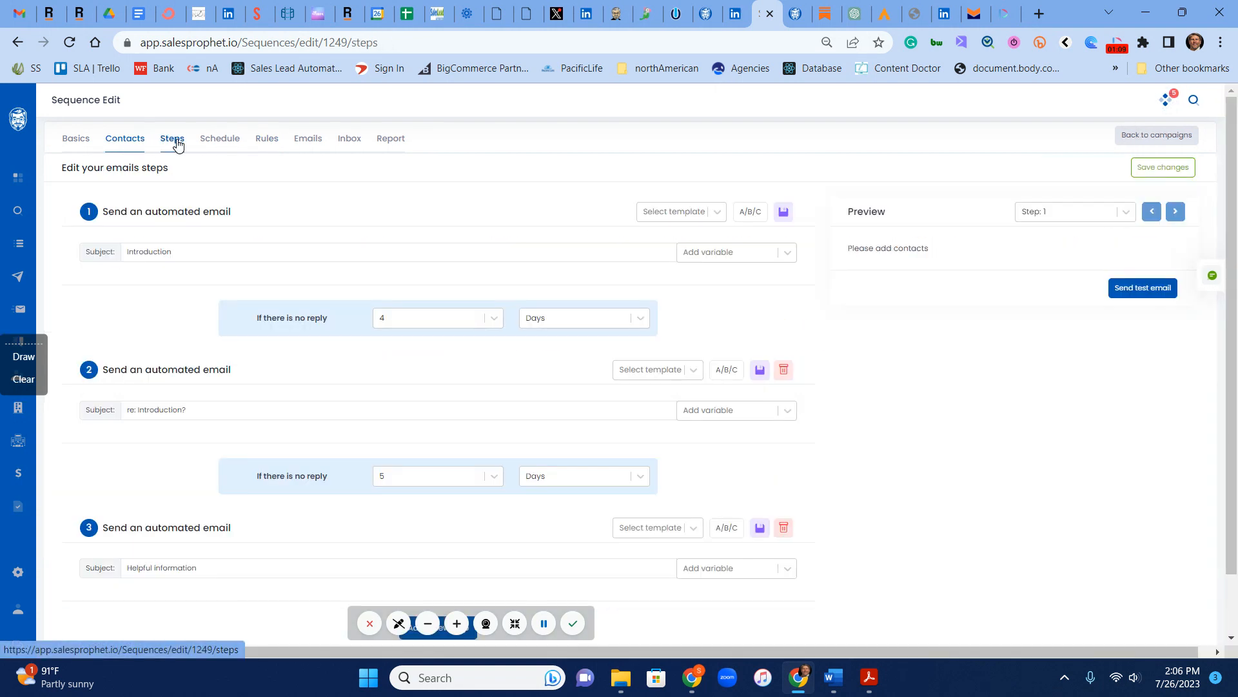
{"action": "scroll", "coordinate": [819, 439], "scroll_direction": "down", "scroll_amount": 6}
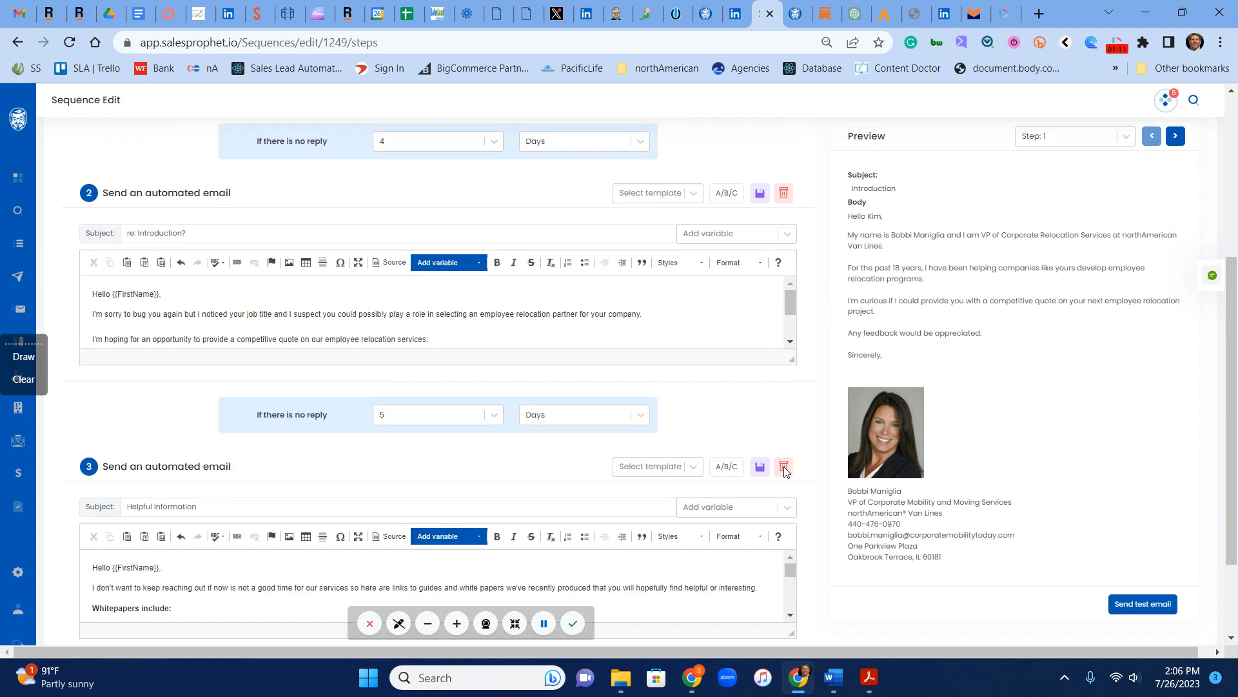
{"action": "scroll", "coordinate": [823, 585], "scroll_direction": "up", "scroll_amount": 6}
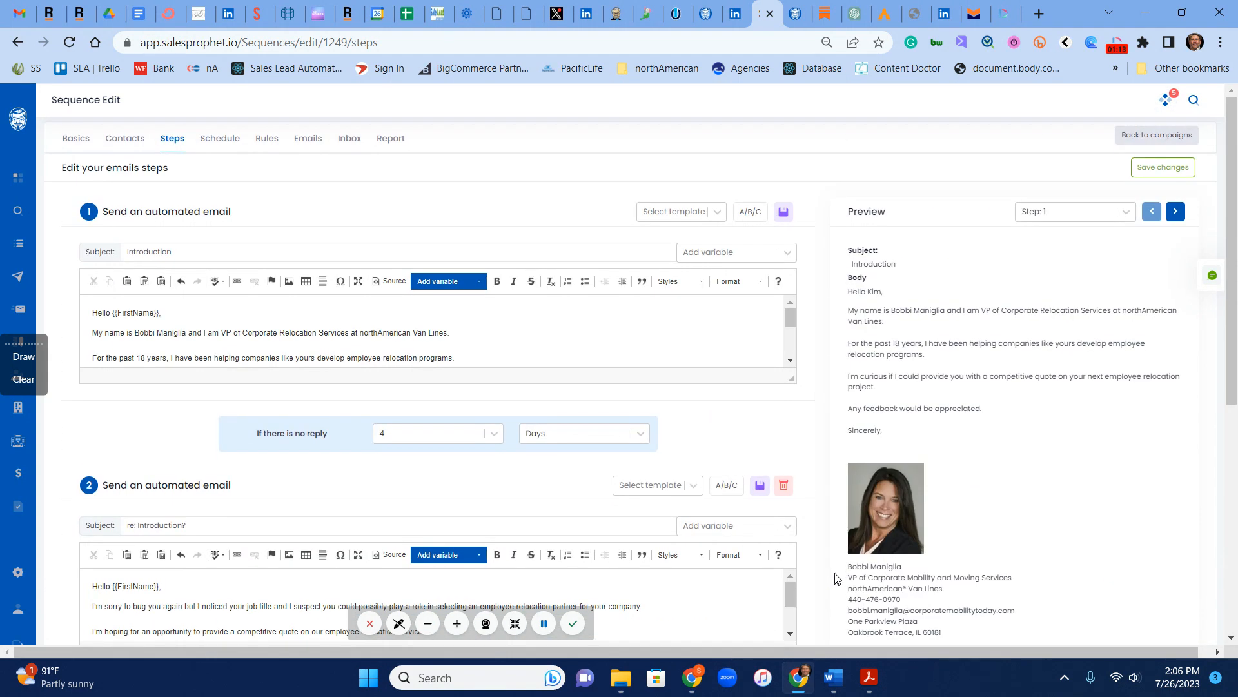
{"action": "left_click", "coordinate": [266, 141]}
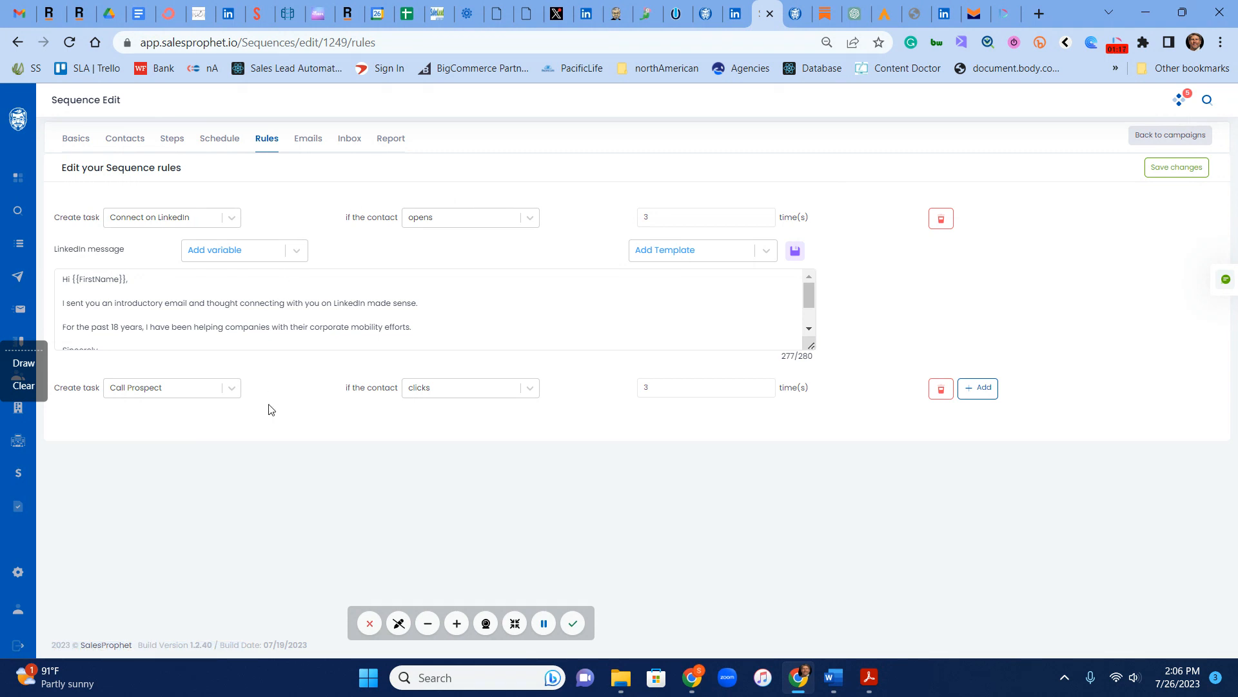
- Open the task list from the dashboard's Total Tasks figure and read the warning on the Little Rapids task
{"action": "left_click", "coordinate": [18, 178]}
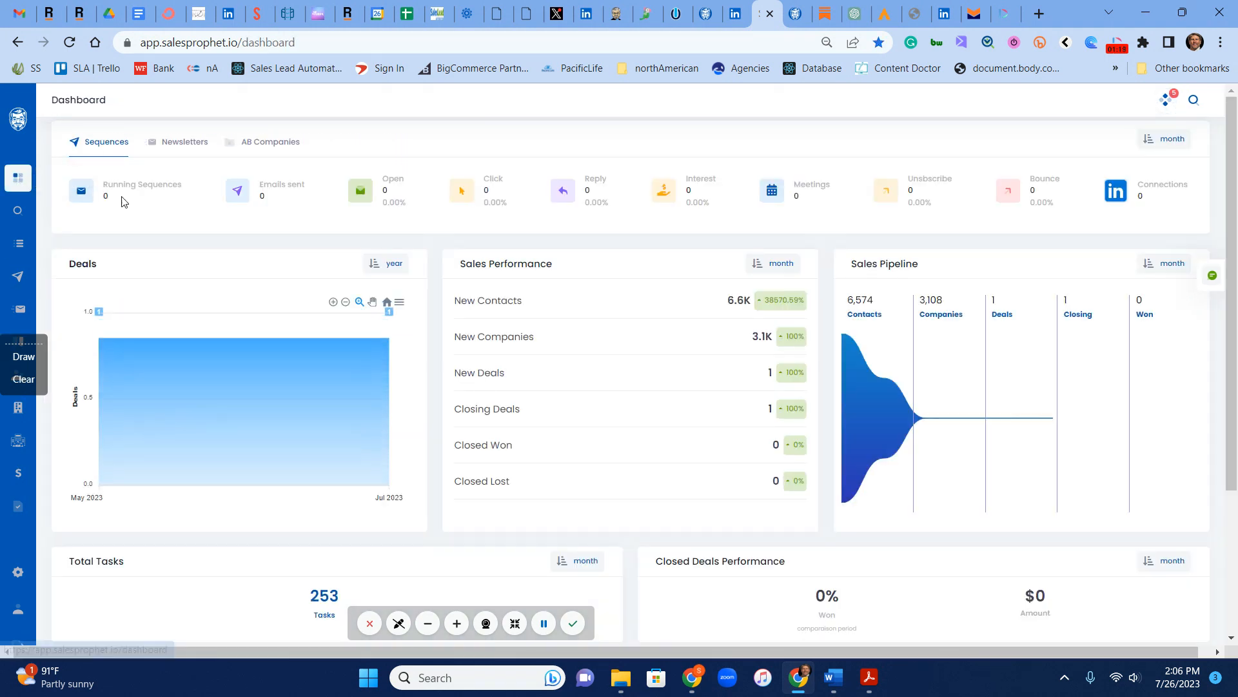
{"action": "scroll", "coordinate": [249, 520], "scroll_direction": "down", "scroll_amount": 3}
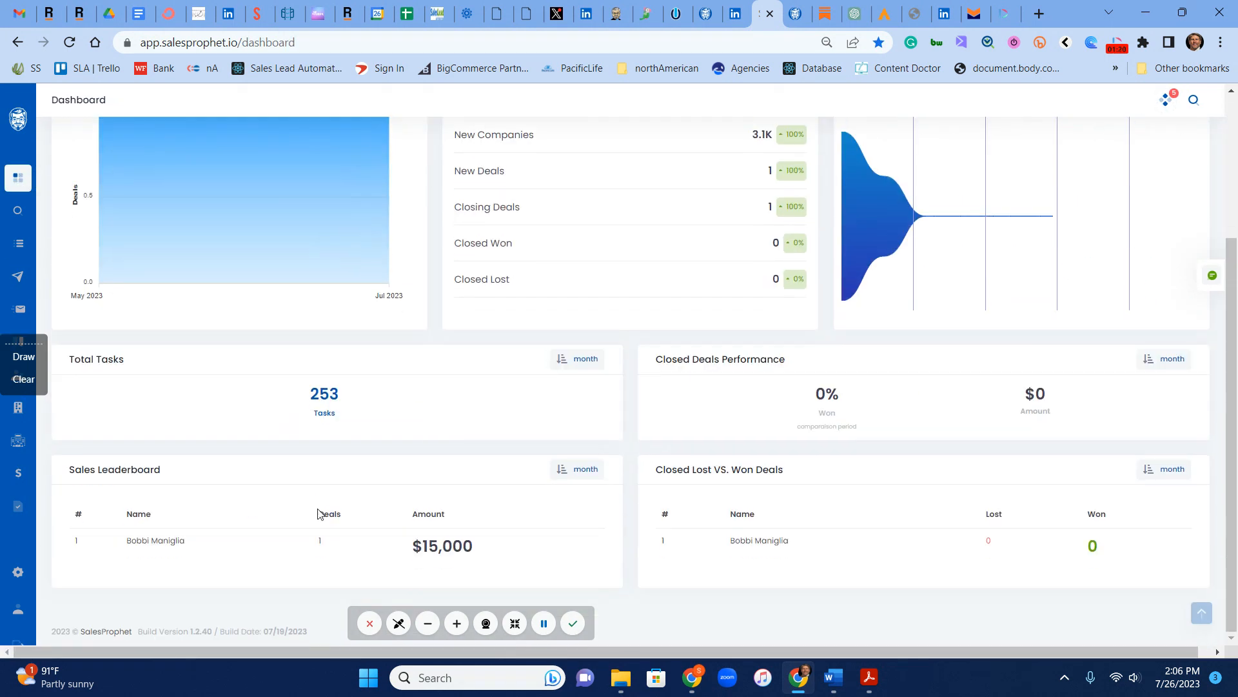
{"action": "left_click", "coordinate": [336, 404]}
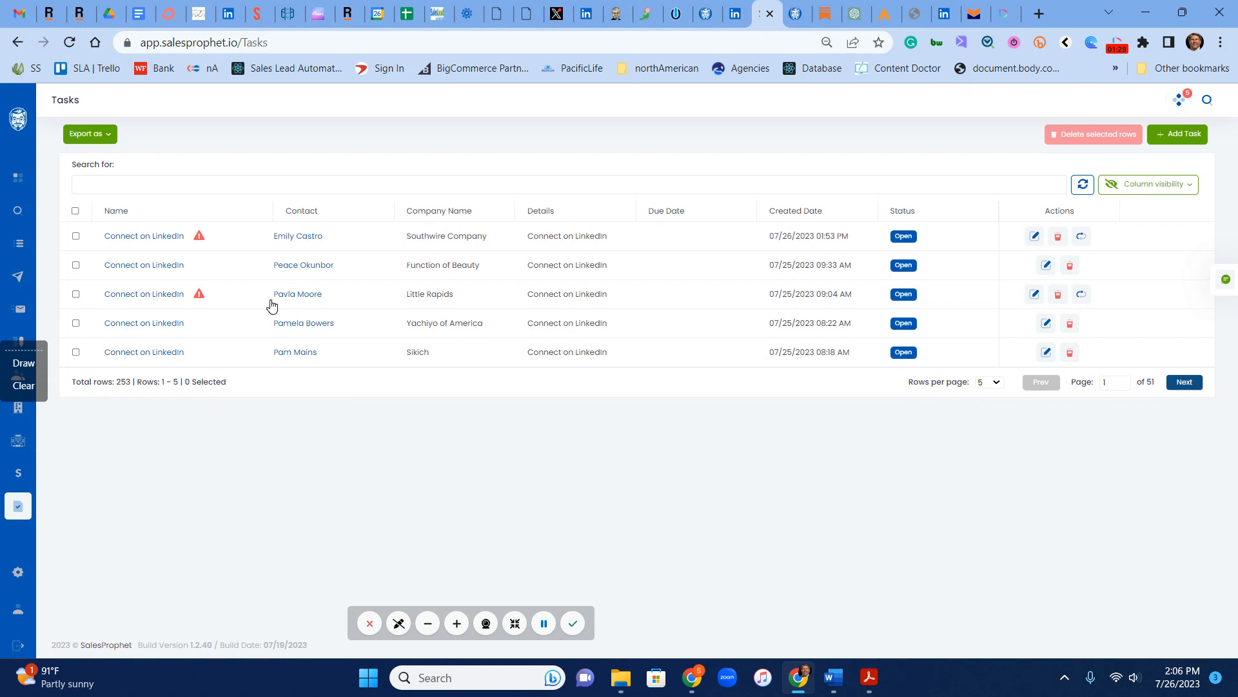
{"action": "mouse_move", "coordinate": [200, 299]}
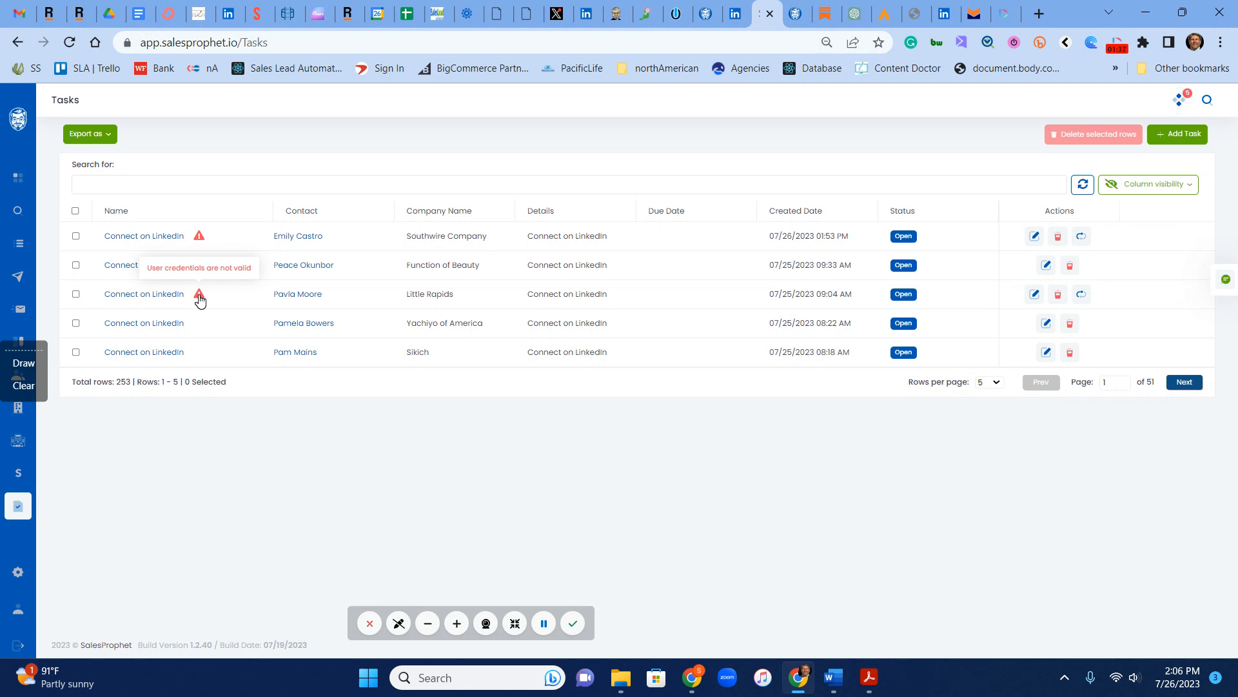
- Open the LinkedIn integration settings, examine the LiAt and JsessionId fields, and close them without saving
{"action": "left_click", "coordinate": [18, 572]}
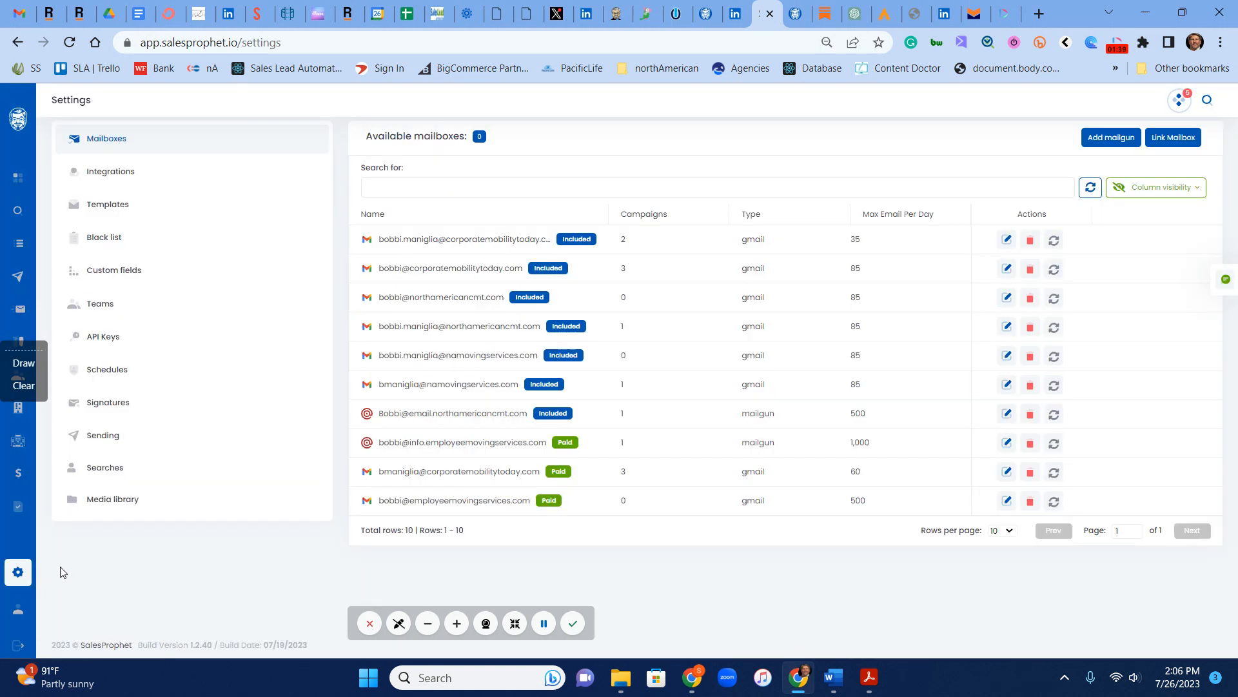
{"action": "left_click", "coordinate": [120, 177]}
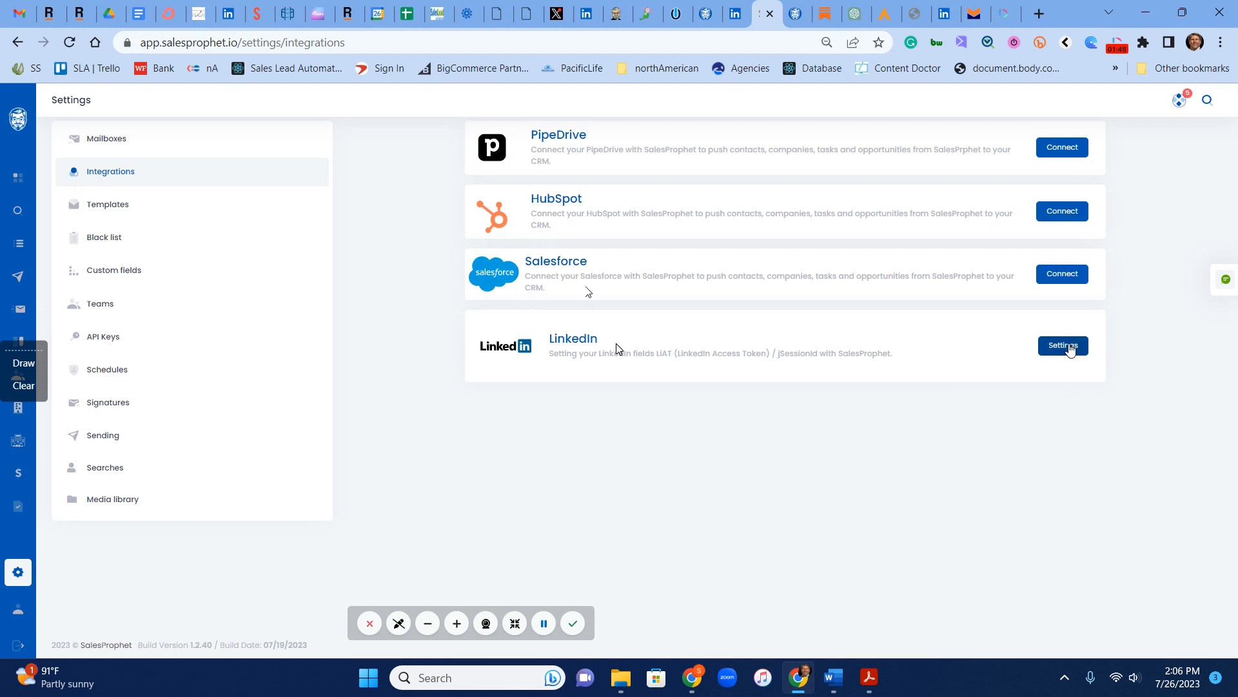
{"action": "left_click", "coordinate": [1066, 347]}
{"action": "scroll", "coordinate": [625, 452], "scroll_direction": "down", "scroll_amount": 1}
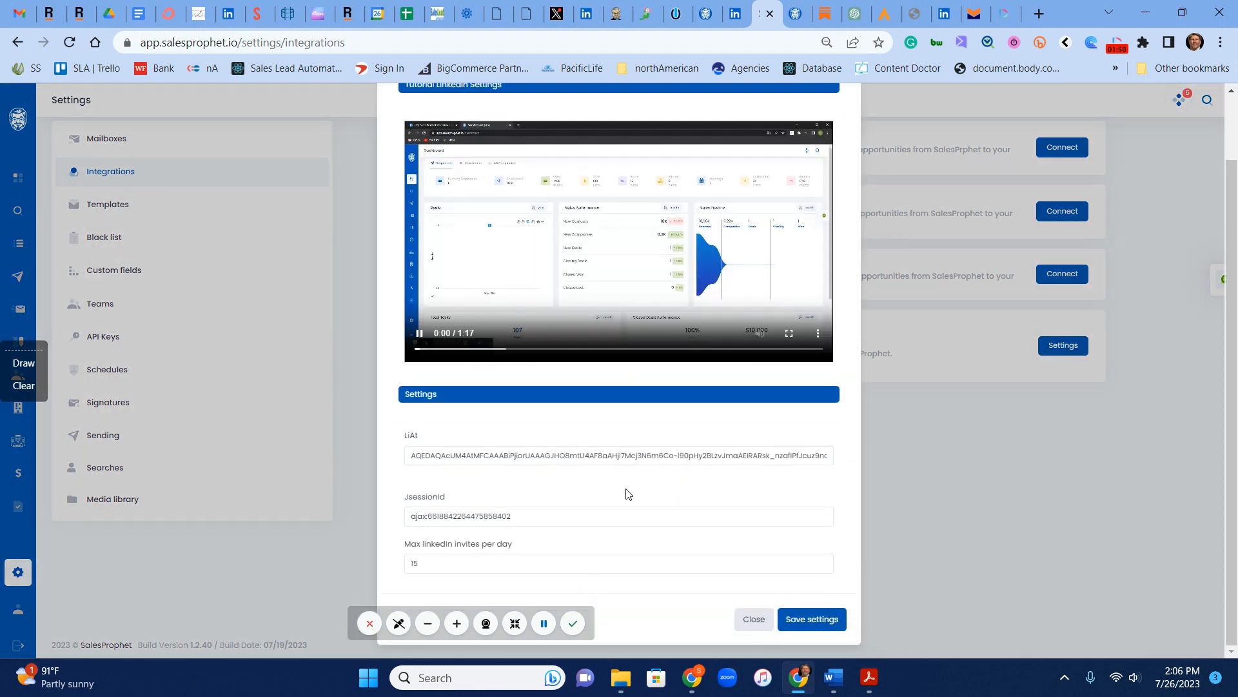
{"action": "triple_click", "coordinate": [544, 458]}
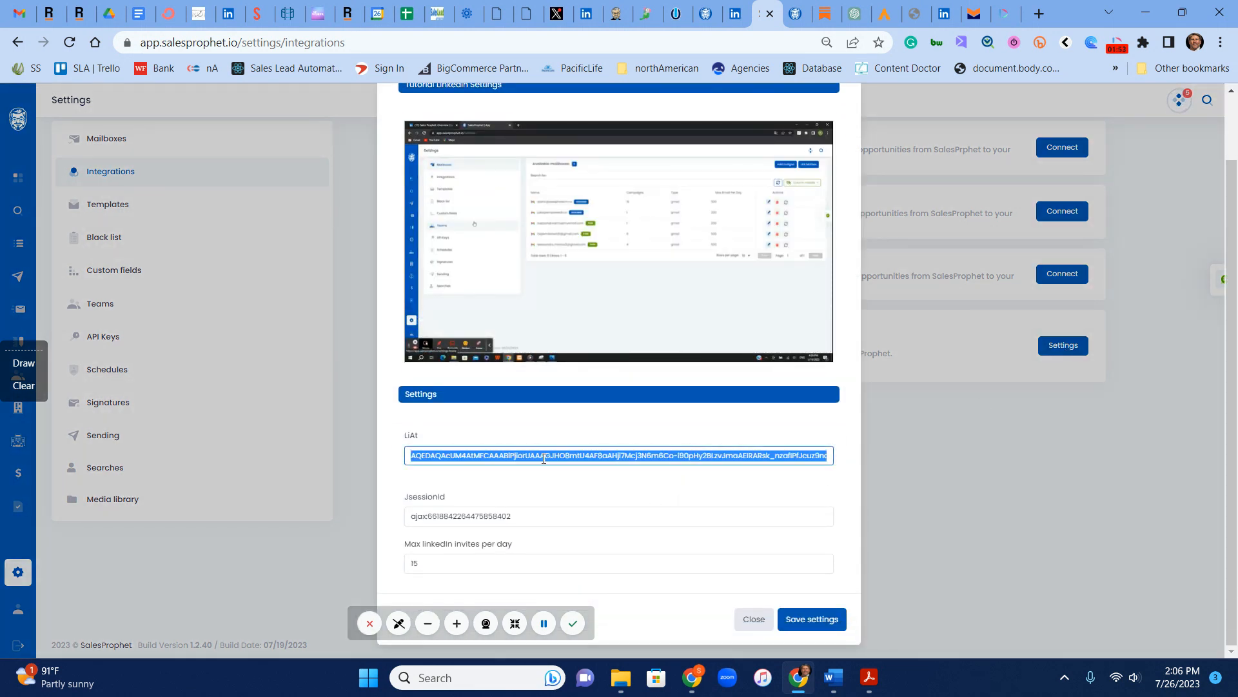
{"action": "left_click_drag", "start_coordinate": [525, 518], "coordinate": [362, 516]}
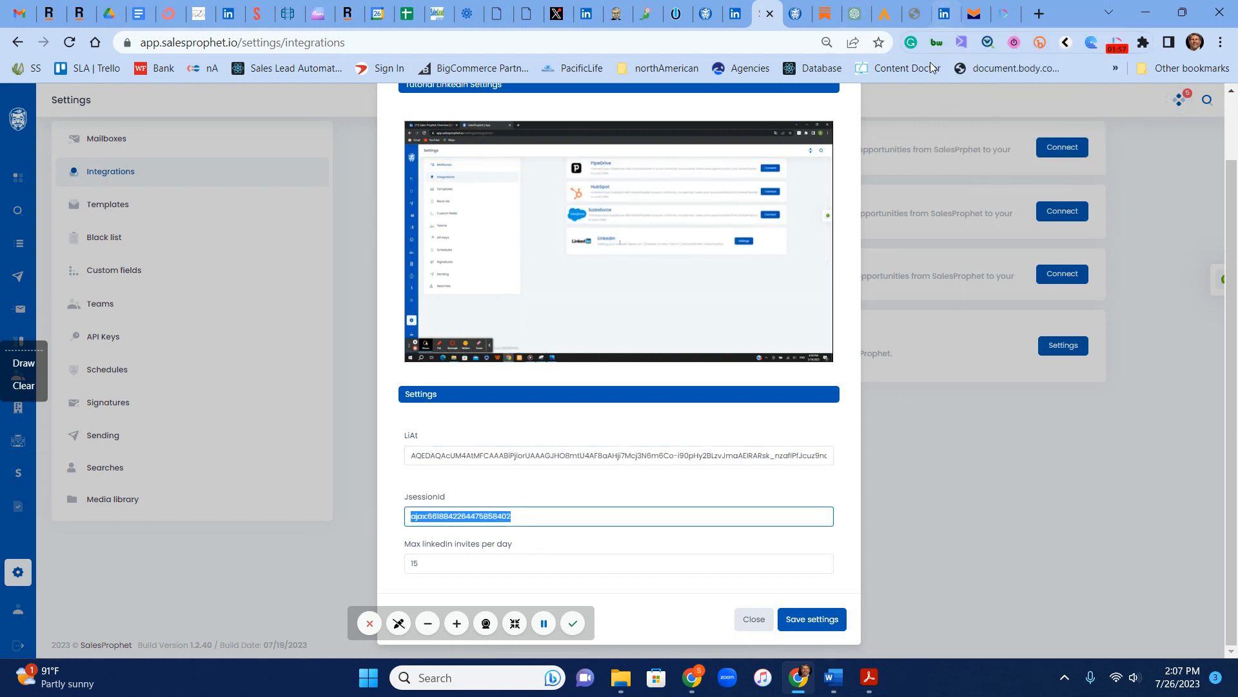
{"action": "left_click", "coordinate": [751, 619]}
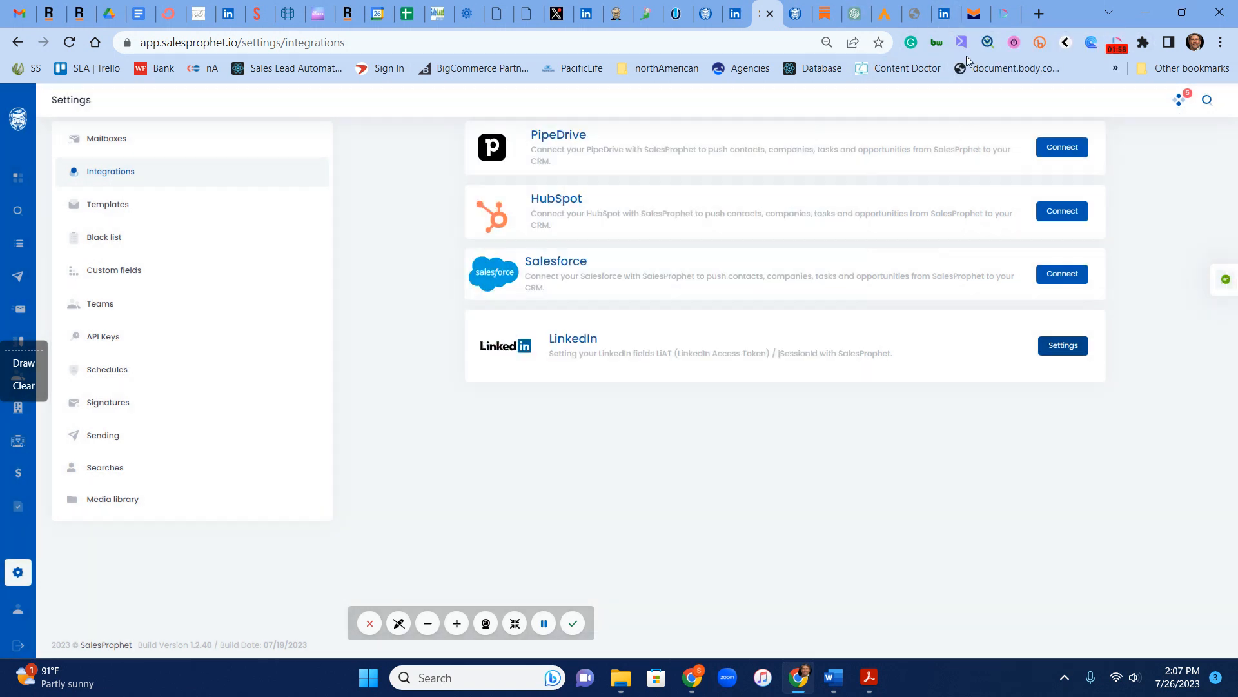
- On the open LinkedIn profile page, inspect the stored cookies, filtering for "li_" and "Jse", and close the developer tools
{"action": "left_click", "coordinate": [954, 18]}
{"action": "right_click", "coordinate": [1114, 429]}
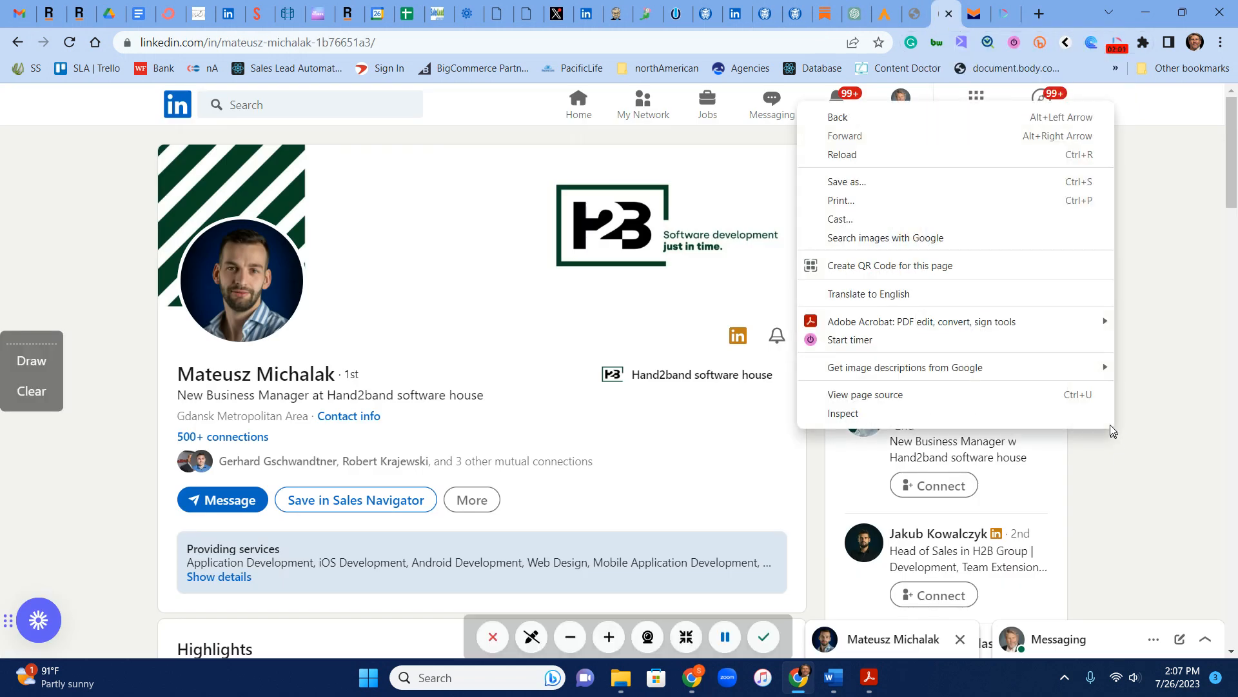
{"action": "left_click", "coordinate": [897, 414]}
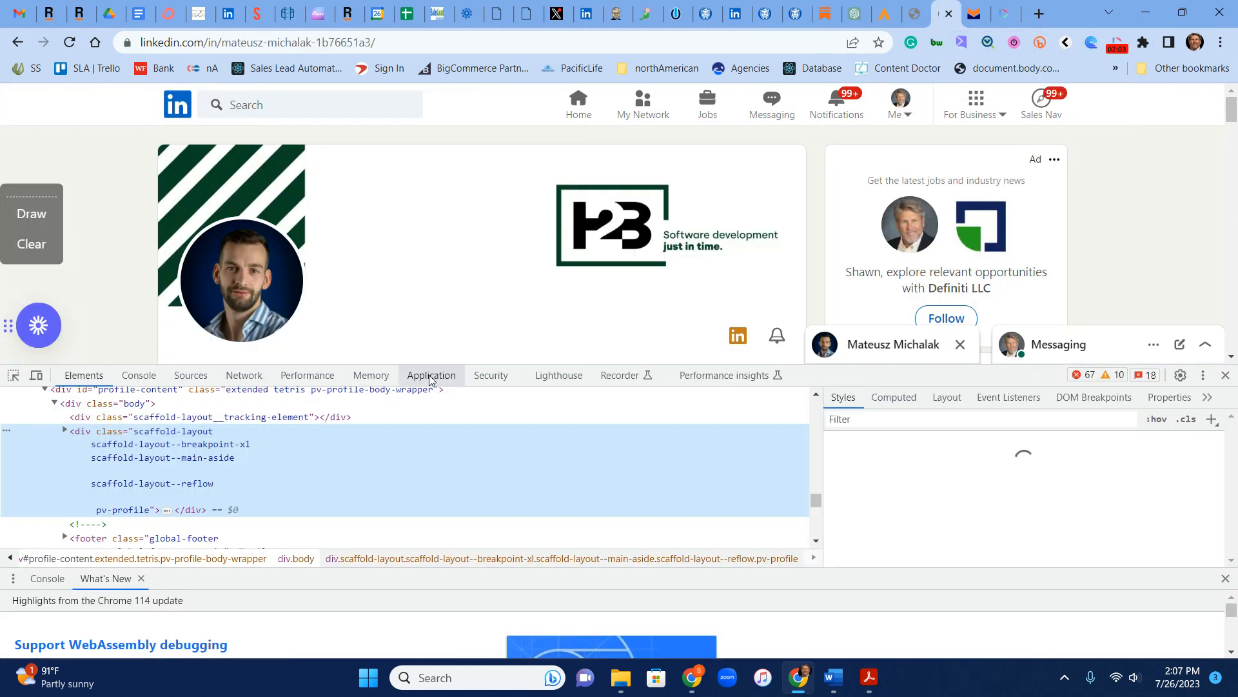
{"action": "left_click", "coordinate": [430, 376]}
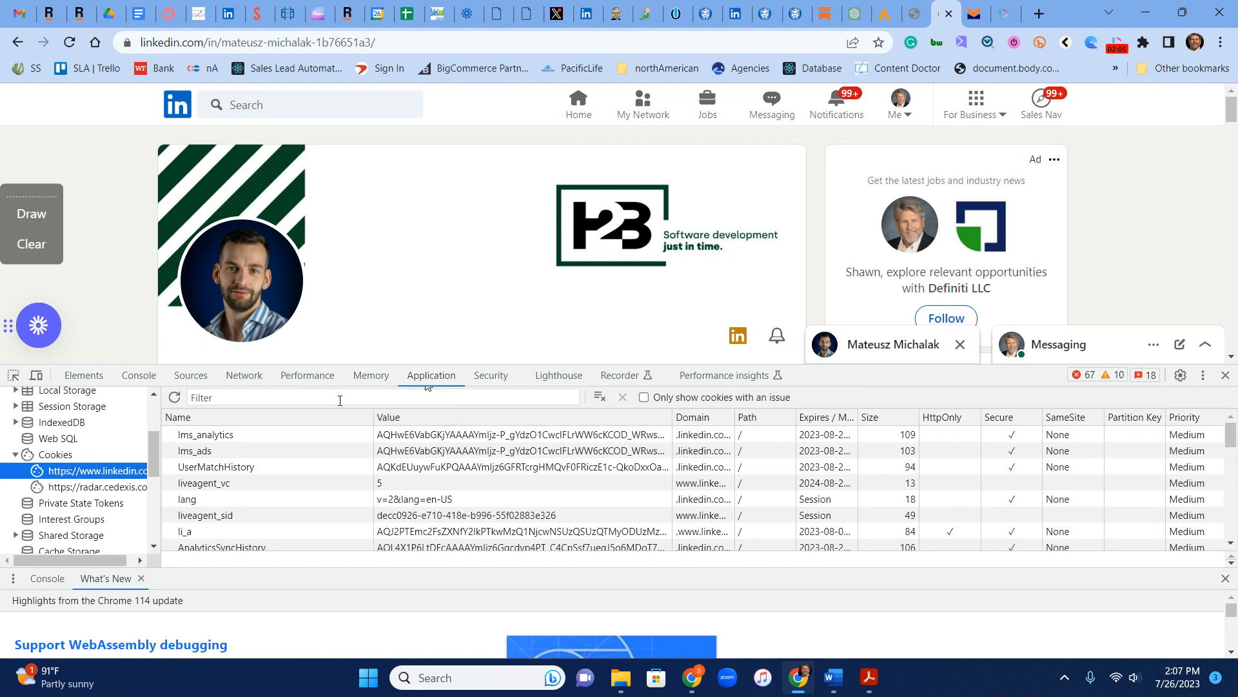
{"action": "left_click", "coordinate": [276, 400]}
{"action": "type", "text": "li_"}
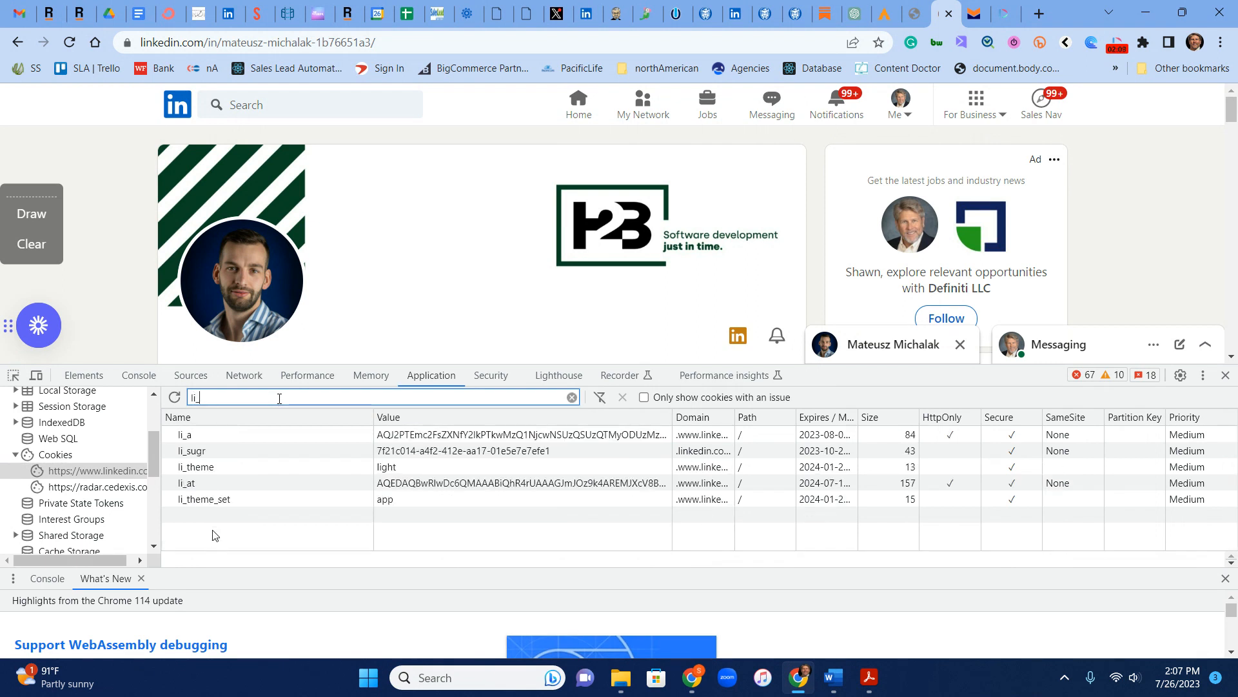
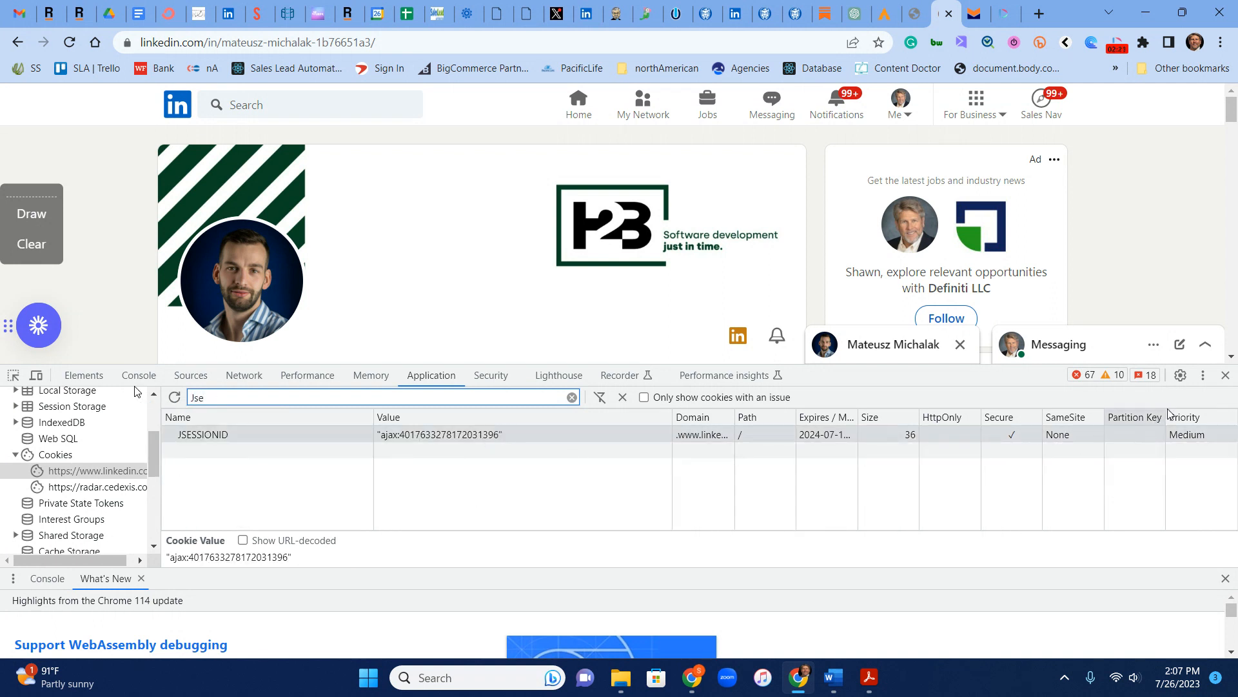
{"action": "left_click", "coordinate": [1226, 375]}
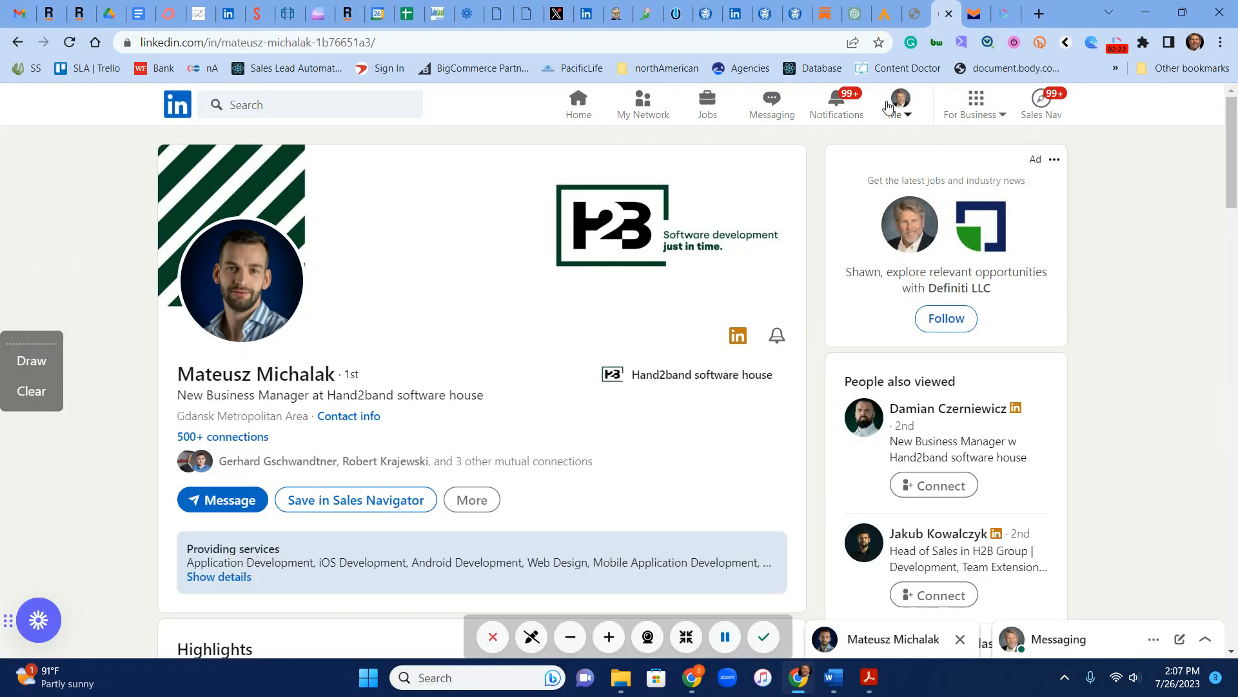
- Back in SalesProphet, review where the LinkedIn token and session ID are entered in the integration settings, and dismiss the dialog
{"action": "left_click", "coordinate": [767, 22]}
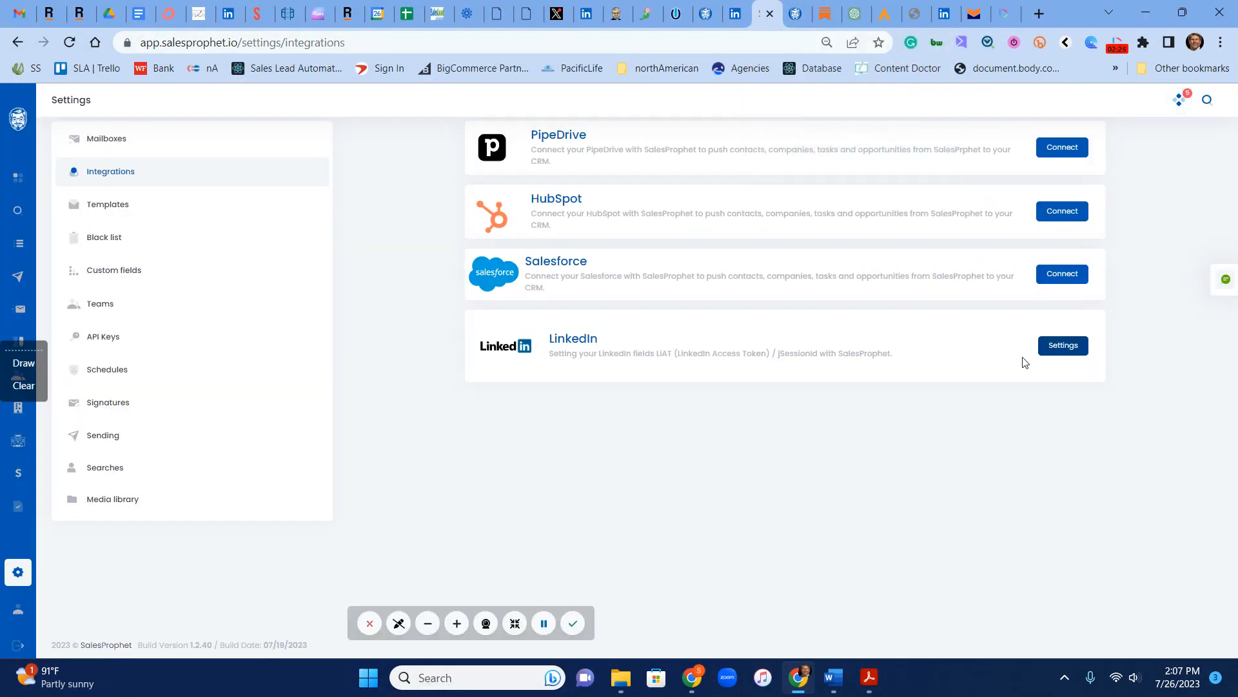
{"action": "left_click", "coordinate": [1063, 346]}
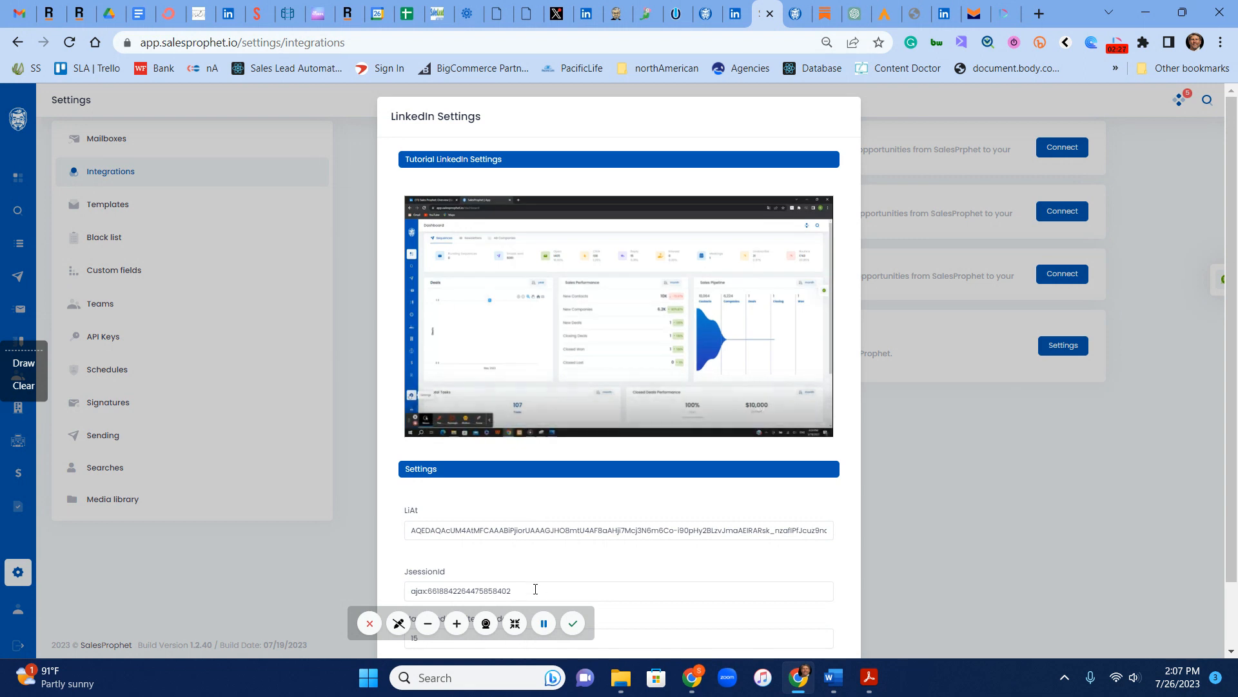
{"action": "left_click", "coordinate": [965, 514]}
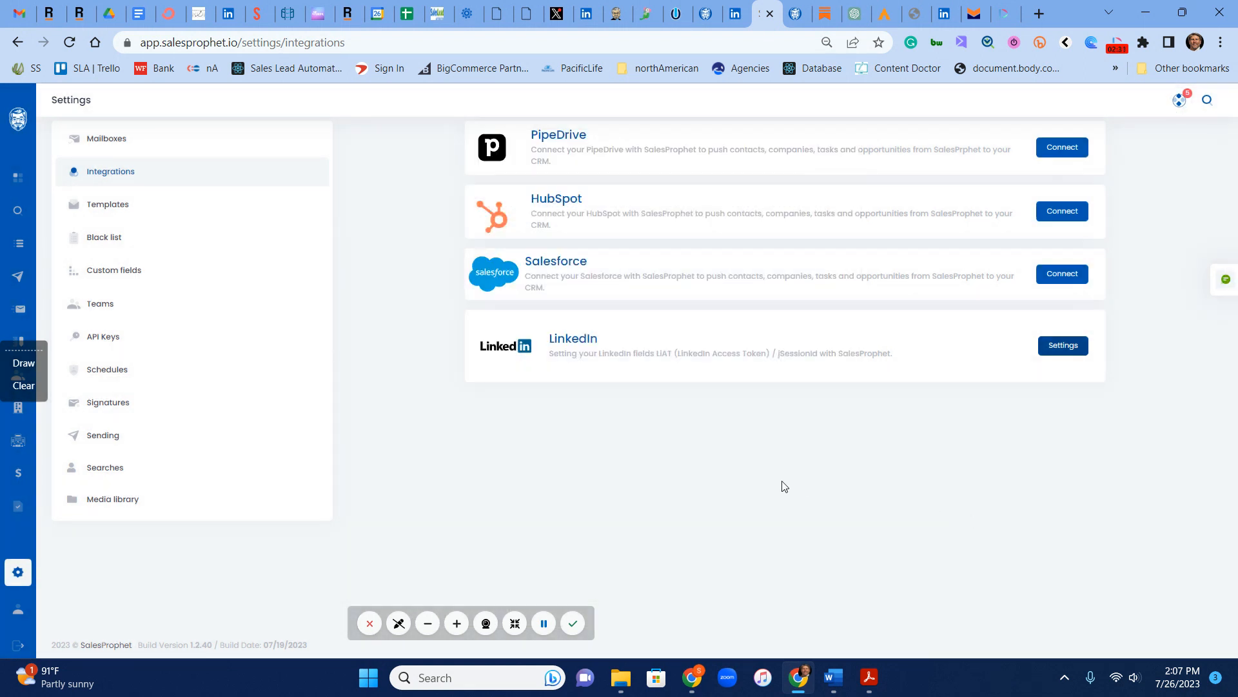
- From the task list with 50 rows per page, open the contact details for the Little Rapids task
{"action": "left_click", "coordinate": [714, 21]}
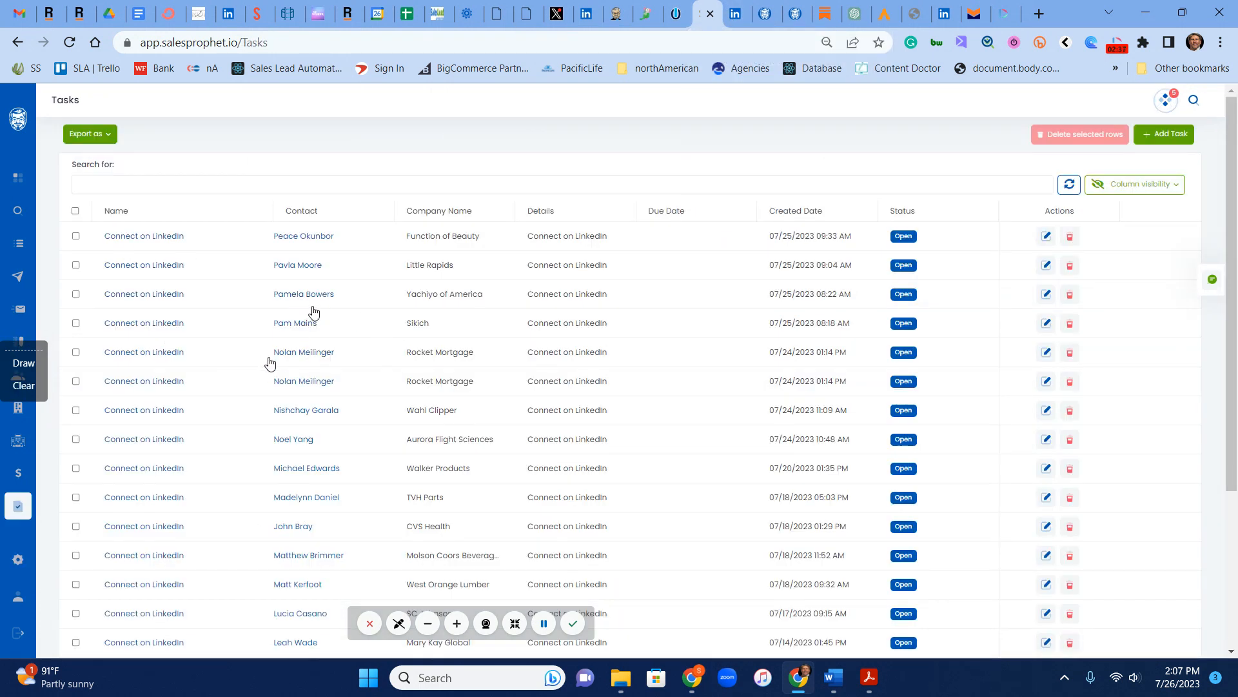
{"action": "left_click", "coordinate": [301, 266]}
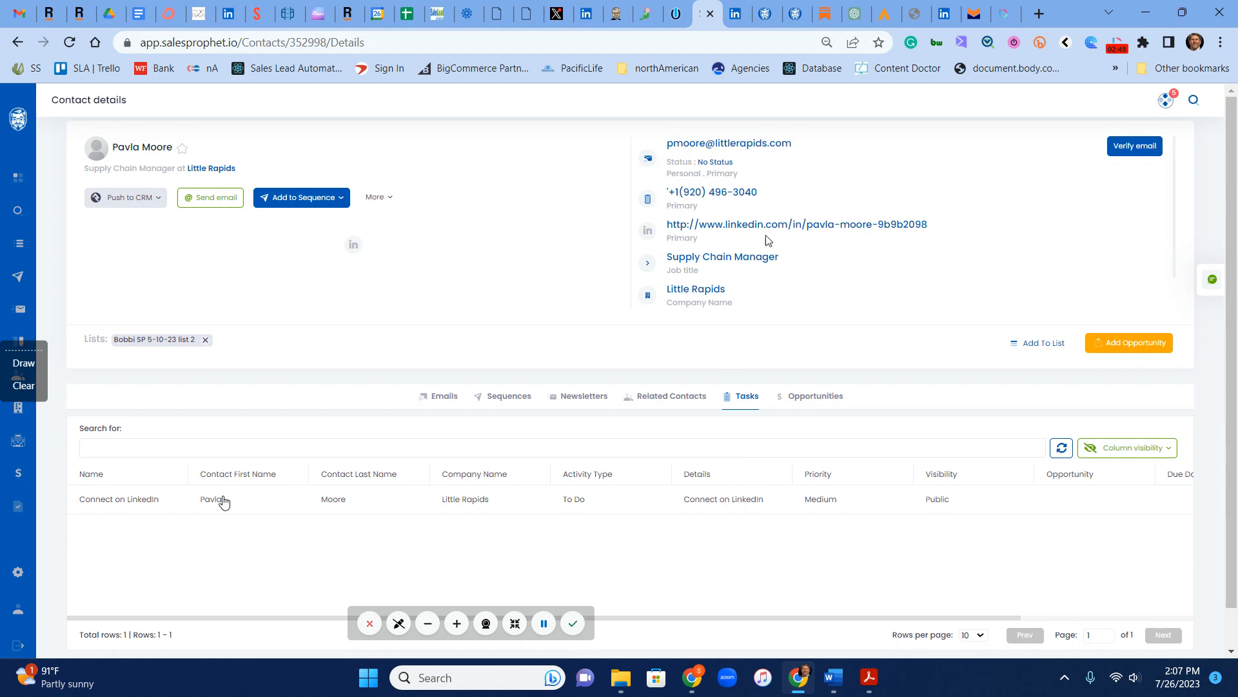
- Open the Little Rapids contact's LinkedIn profile, start a connection invitation, and close it without sending
{"action": "left_click", "coordinate": [745, 230]}
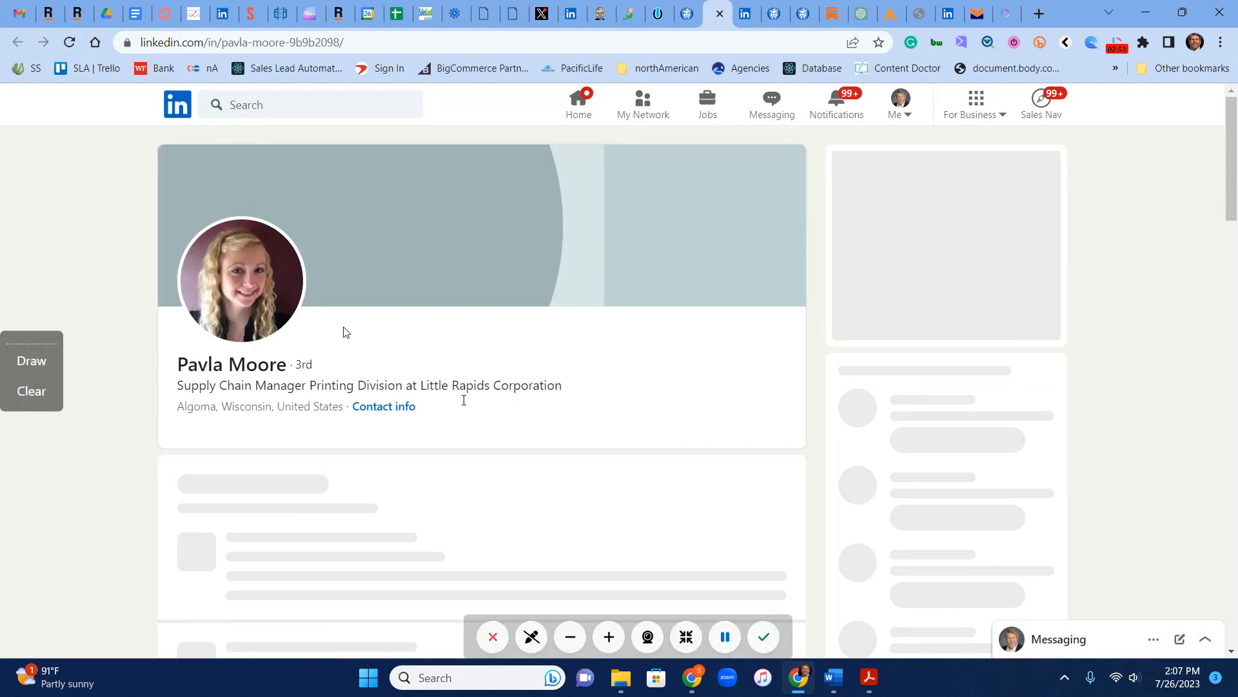
{"action": "left_click", "coordinate": [472, 456]}
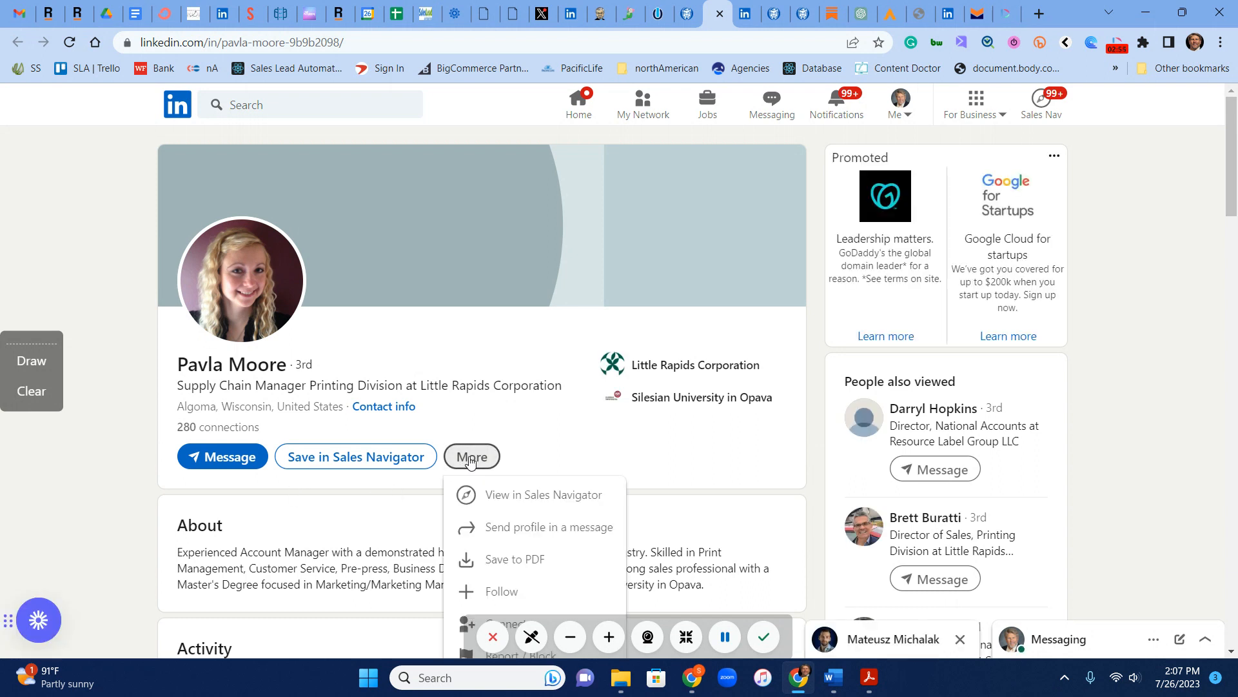
{"action": "scroll", "coordinate": [542, 547], "scroll_direction": "down", "scroll_amount": 1}
{"action": "left_click", "coordinate": [510, 549]}
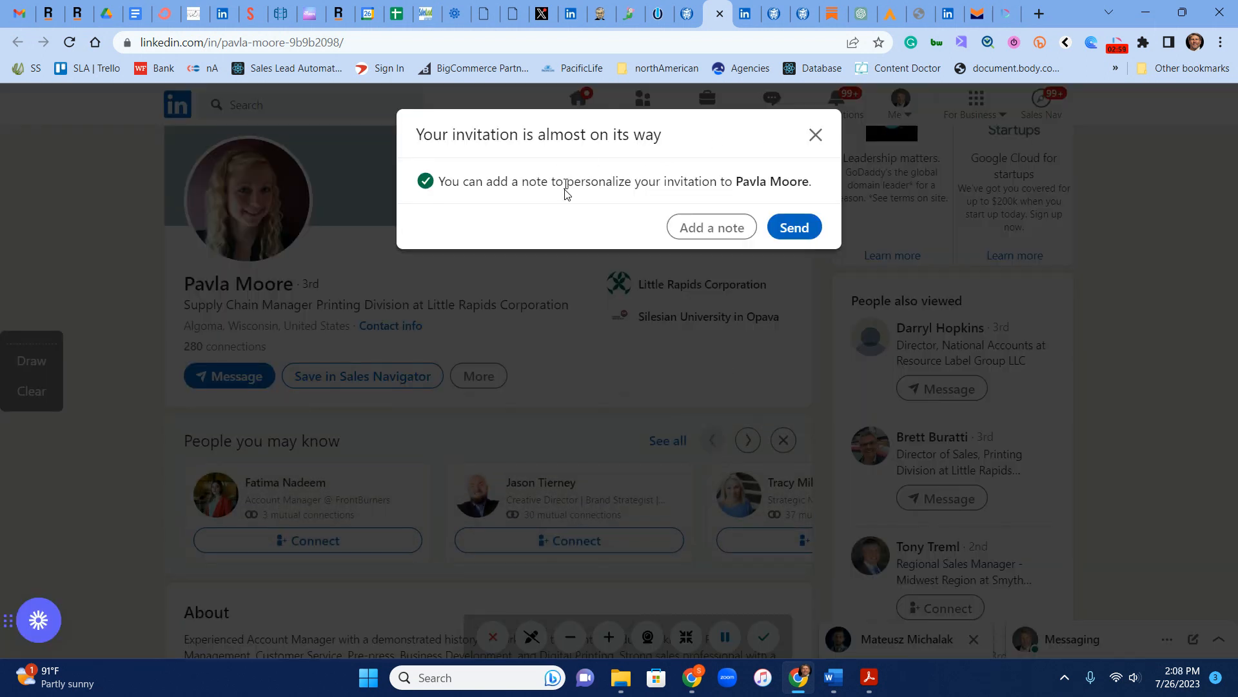
{"action": "left_click", "coordinate": [816, 135]}
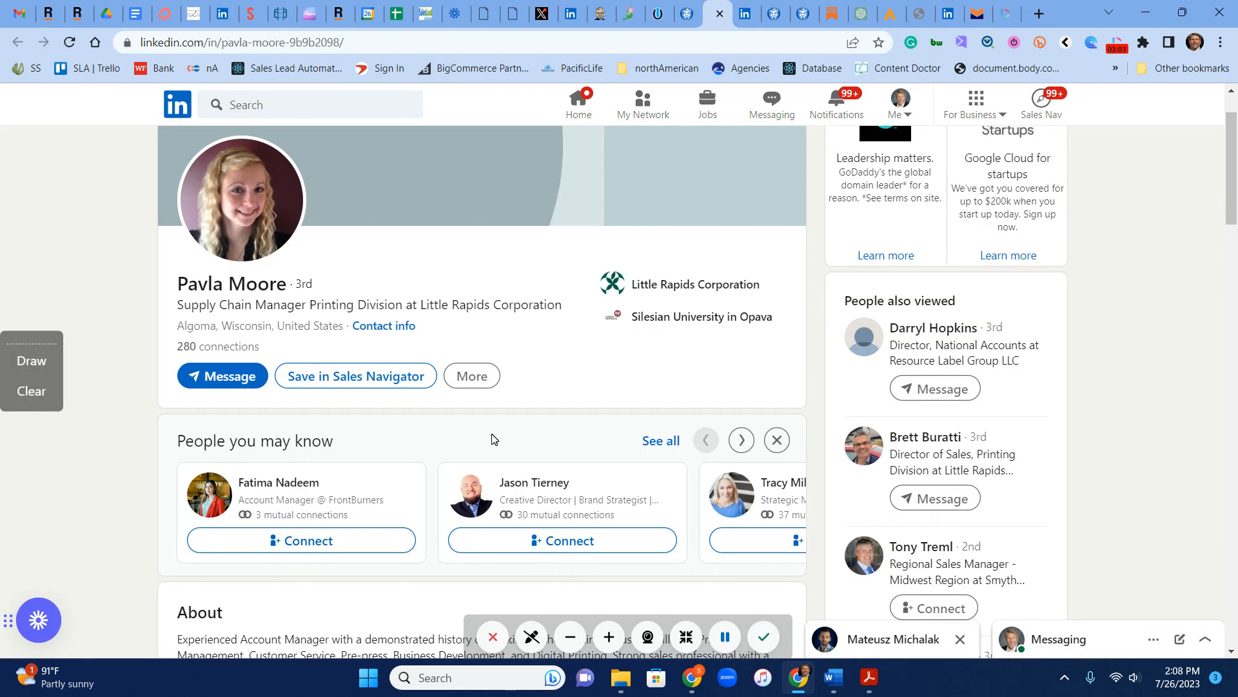
- Review the contact's LinkedIn profile, including the About, Activity and Experience sections
{"action": "scroll", "coordinate": [432, 460], "scroll_direction": "down", "scroll_amount": 10}
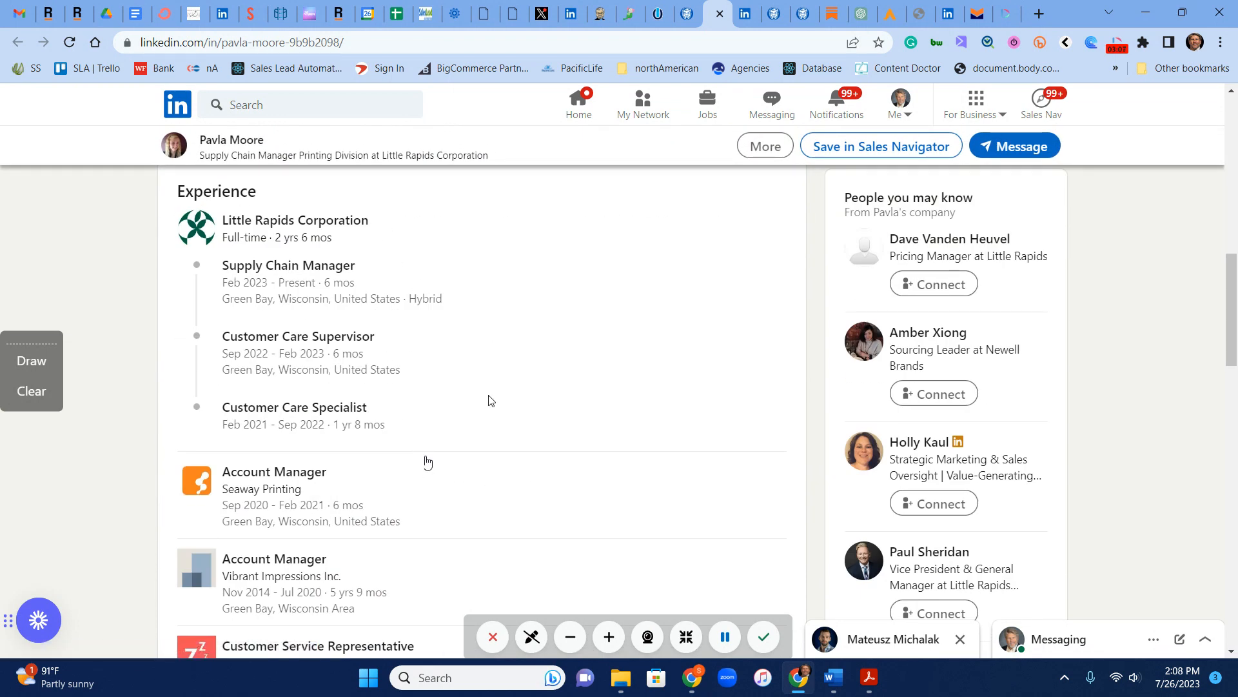
{"action": "scroll", "coordinate": [343, 516], "scroll_direction": "down", "scroll_amount": 3}
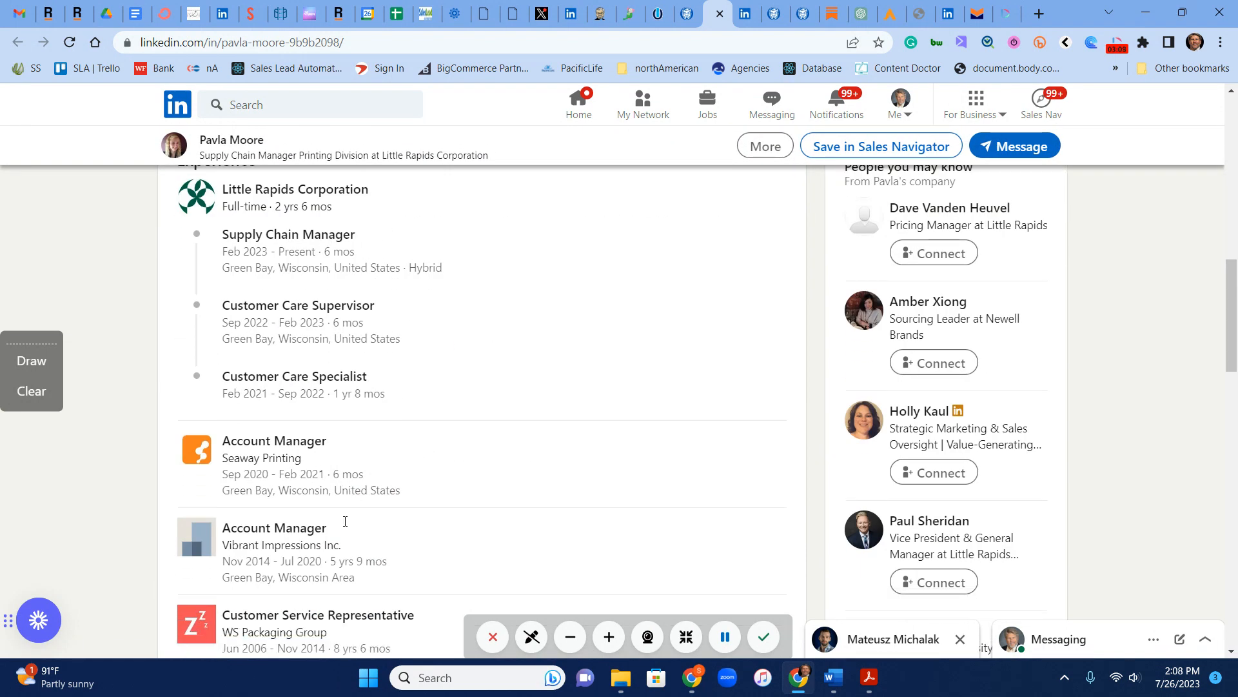
{"action": "scroll", "coordinate": [351, 520], "scroll_direction": "up", "scroll_amount": 9}
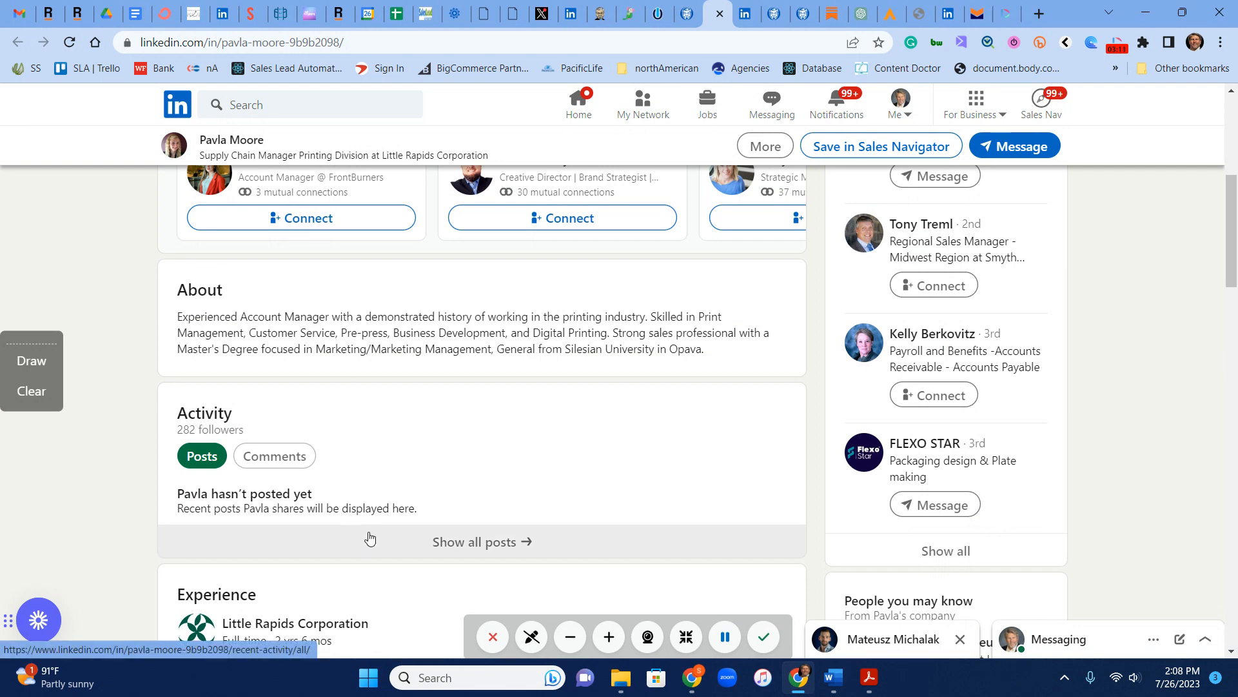
{"action": "scroll", "coordinate": [367, 533], "scroll_direction": "up", "scroll_amount": 10}
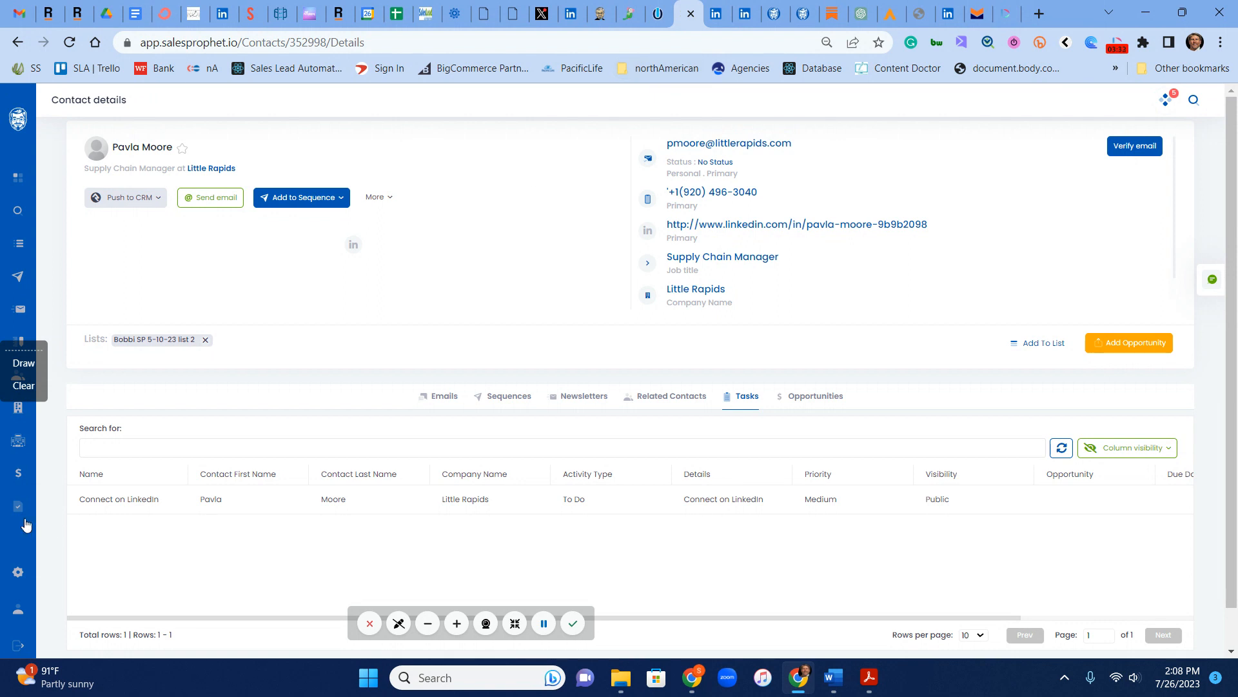
- Back in the SalesProphet task list, check the warning on the Southwire Company task and try to rerun that task
{"action": "left_click", "coordinate": [19, 507]}
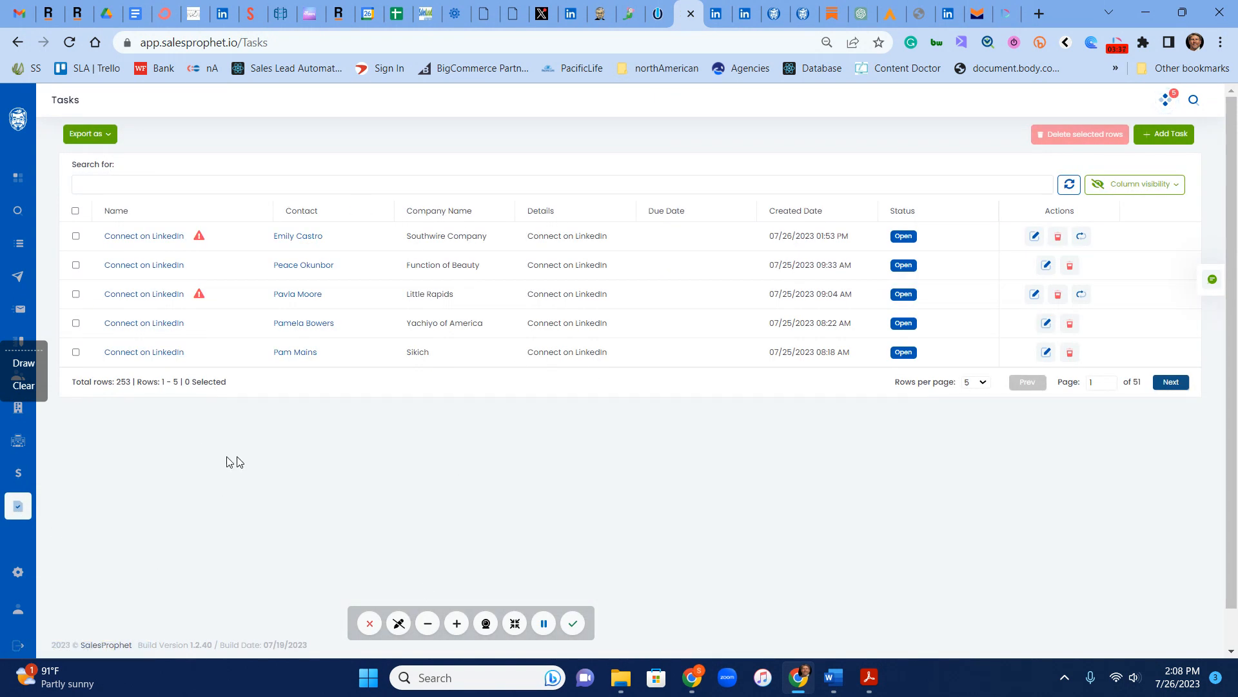
{"action": "mouse_move", "coordinate": [202, 240]}
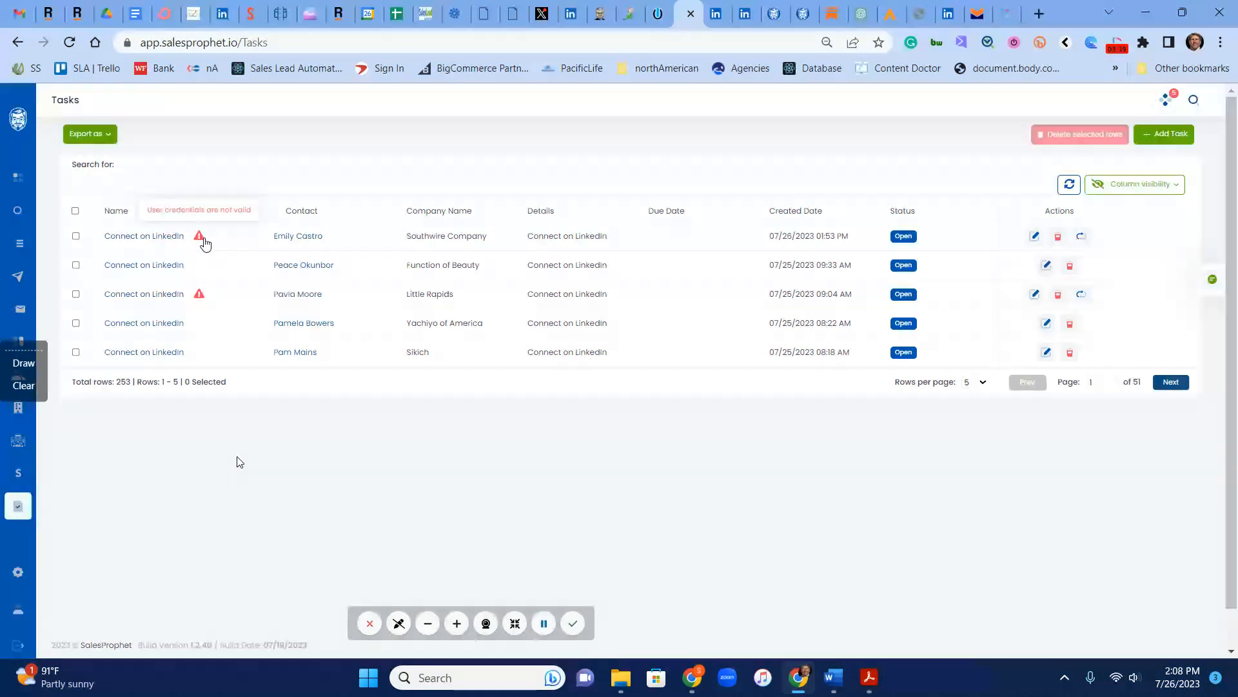
{"action": "left_click", "coordinate": [1081, 237]}
{"action": "left_click", "coordinate": [618, 427]}
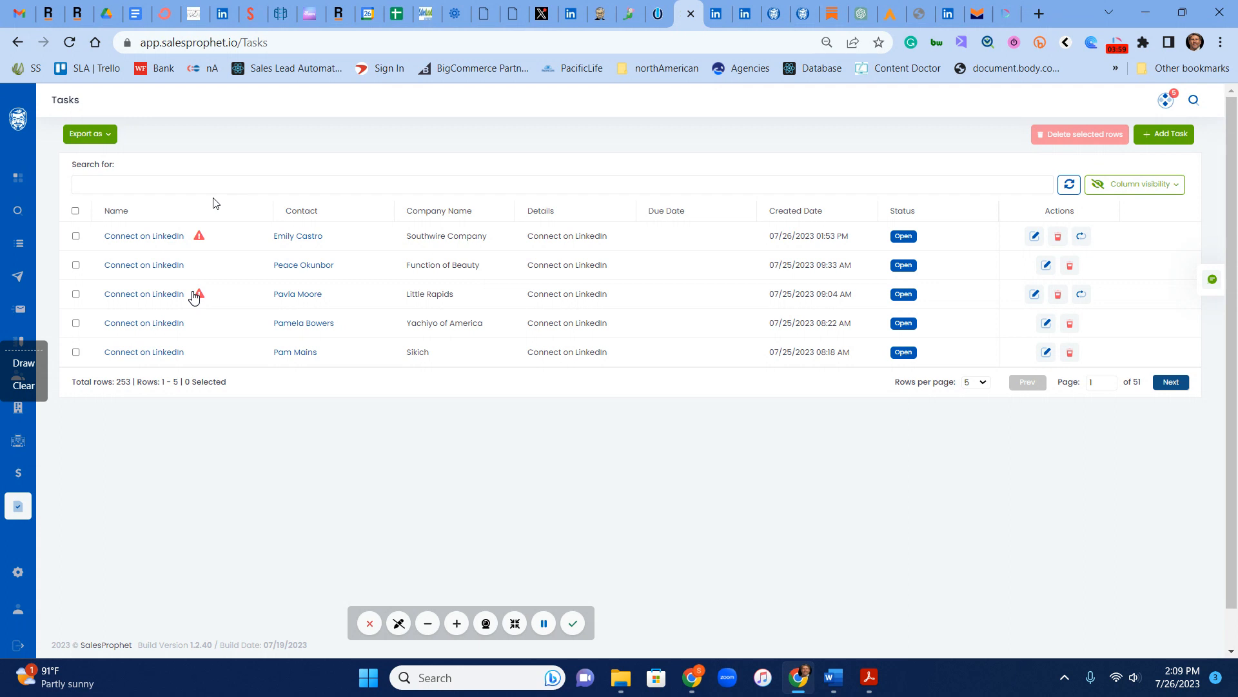
- Close the duplicate LinkedIn profile tab and switch to the remaining LinkedIn profile page
{"action": "left_click", "coordinate": [746, 16]}
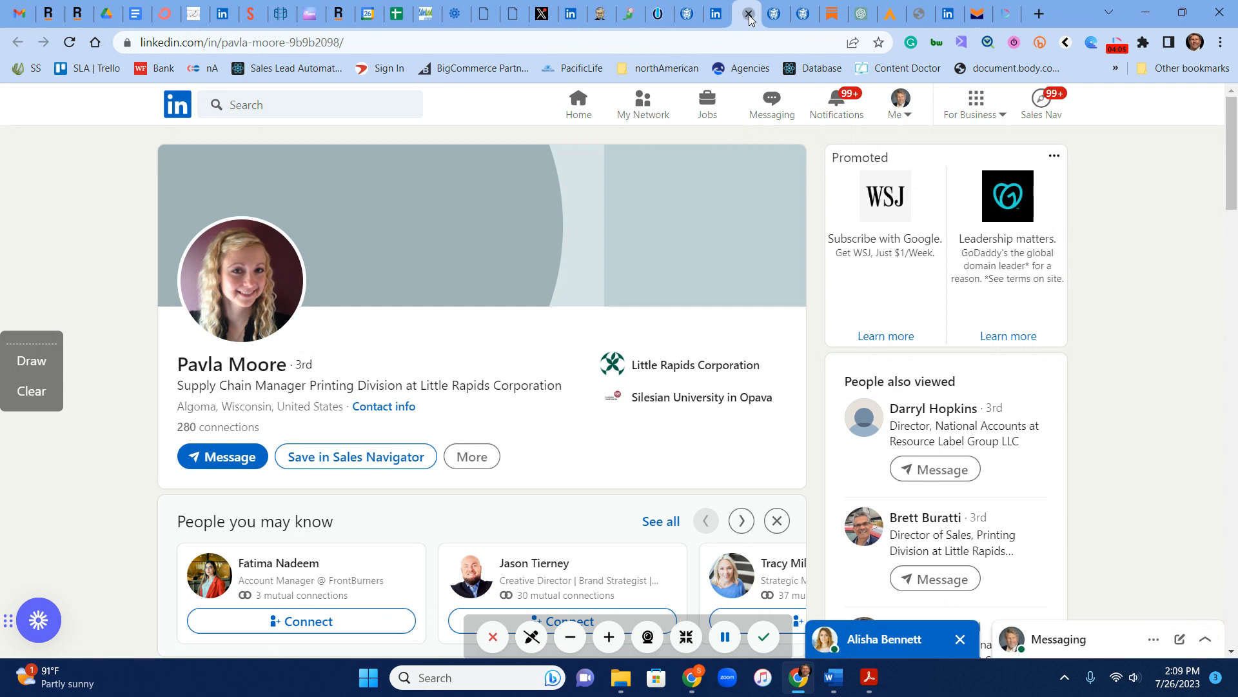
{"action": "left_click", "coordinate": [748, 16]}
{"action": "left_click", "coordinate": [713, 18]}
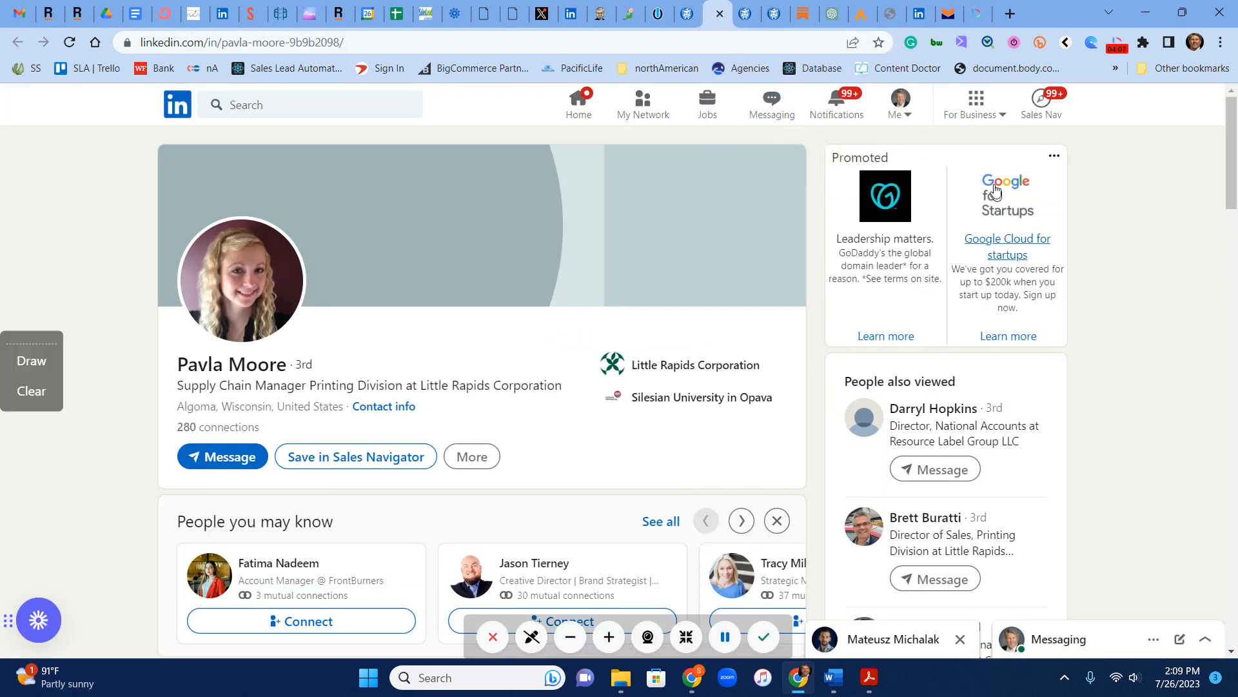
- Look through the options in the LinkedIn account menu and close it
{"action": "left_click", "coordinate": [900, 111]}
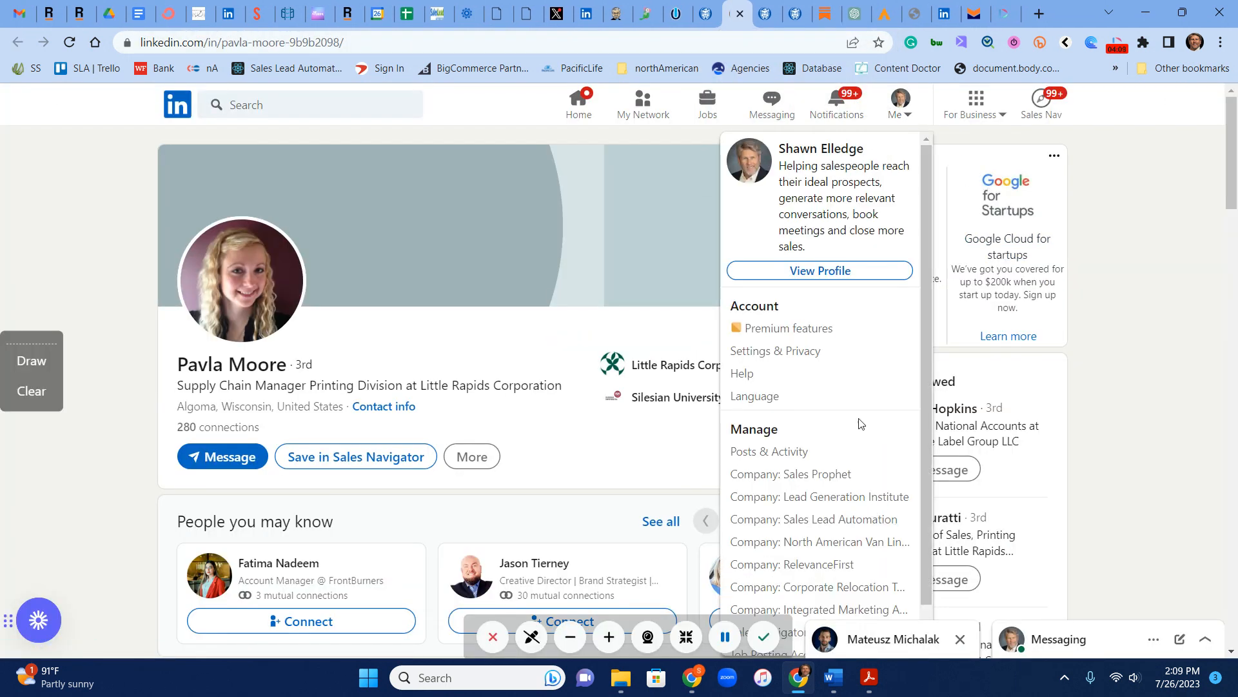
{"action": "scroll", "coordinate": [828, 413], "scroll_direction": "down", "scroll_amount": 1}
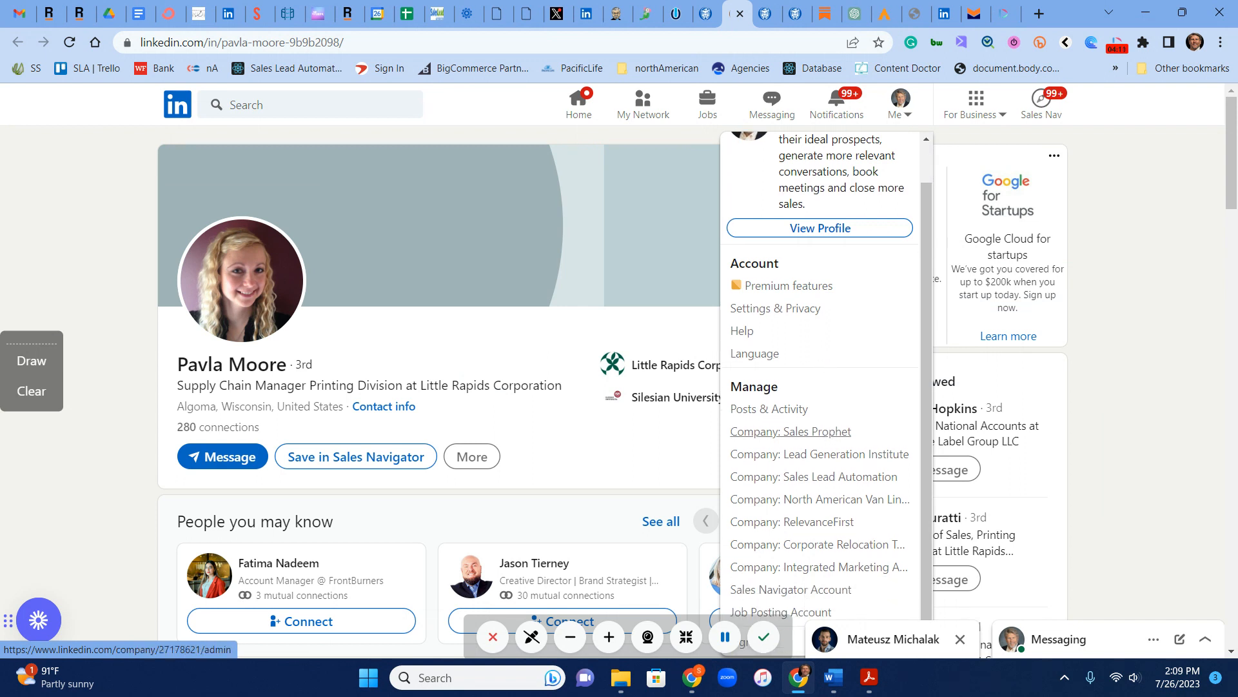
{"action": "left_click", "coordinate": [1117, 330]}
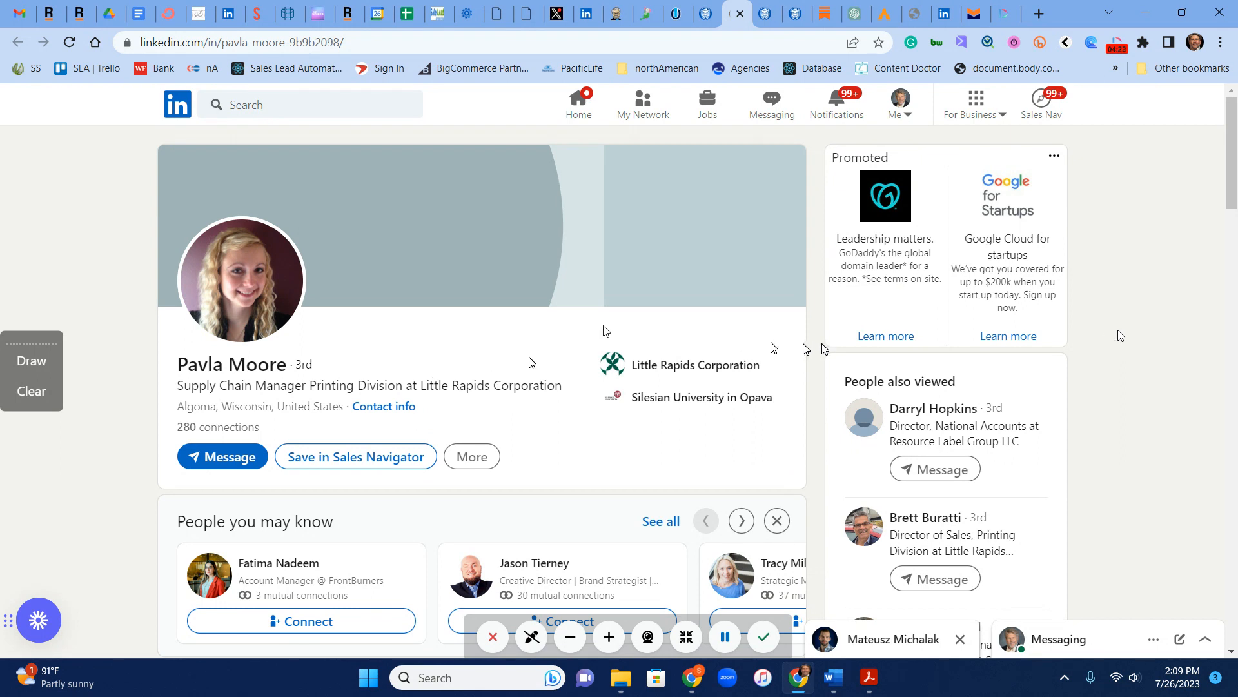
- Return to the SalesProphet task list, show more rows per page, and open the contact details for the Yachiyo of America task
{"action": "left_click", "coordinate": [709, 13]}
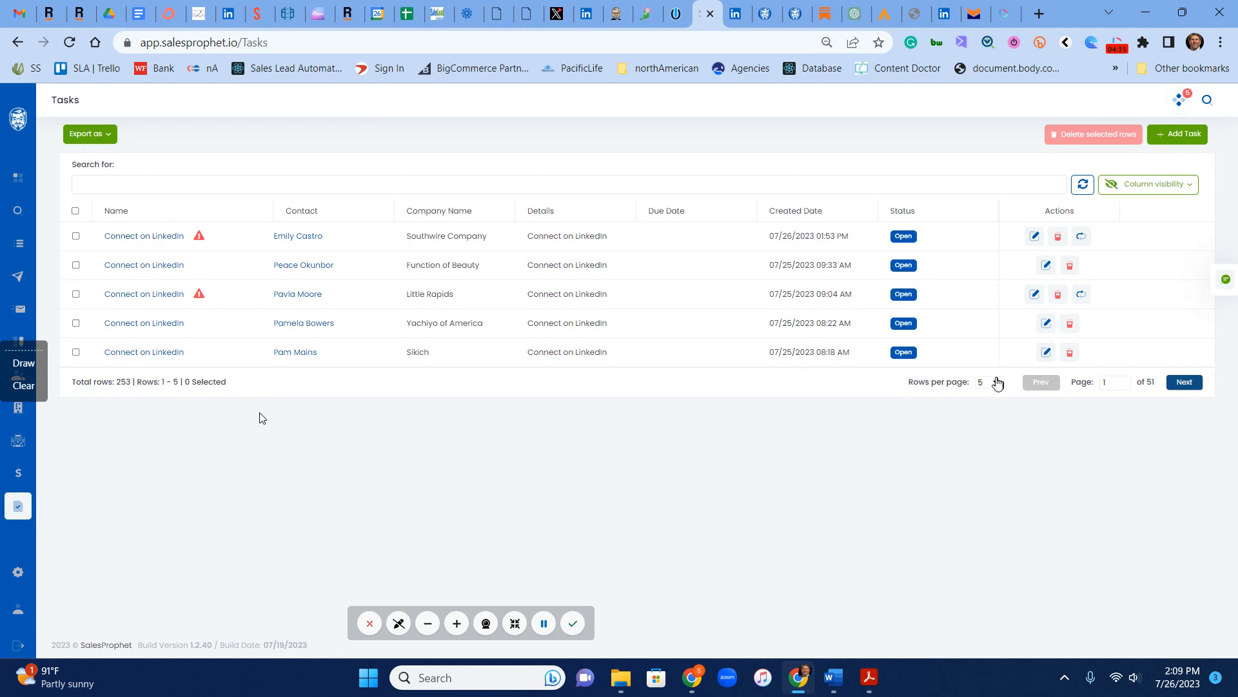
{"action": "left_click", "coordinate": [997, 382]}
{"action": "left_click", "coordinate": [985, 431]}
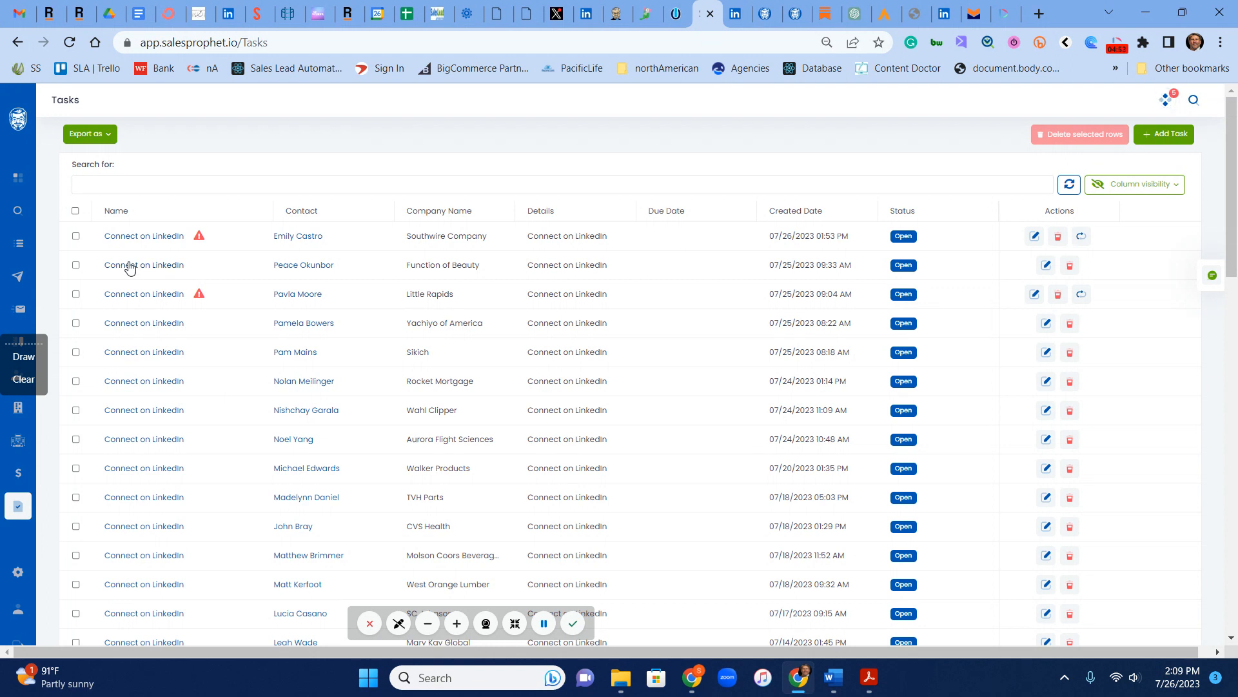
{"action": "mouse_move", "coordinate": [193, 242]}
{"action": "left_click", "coordinate": [301, 326]}
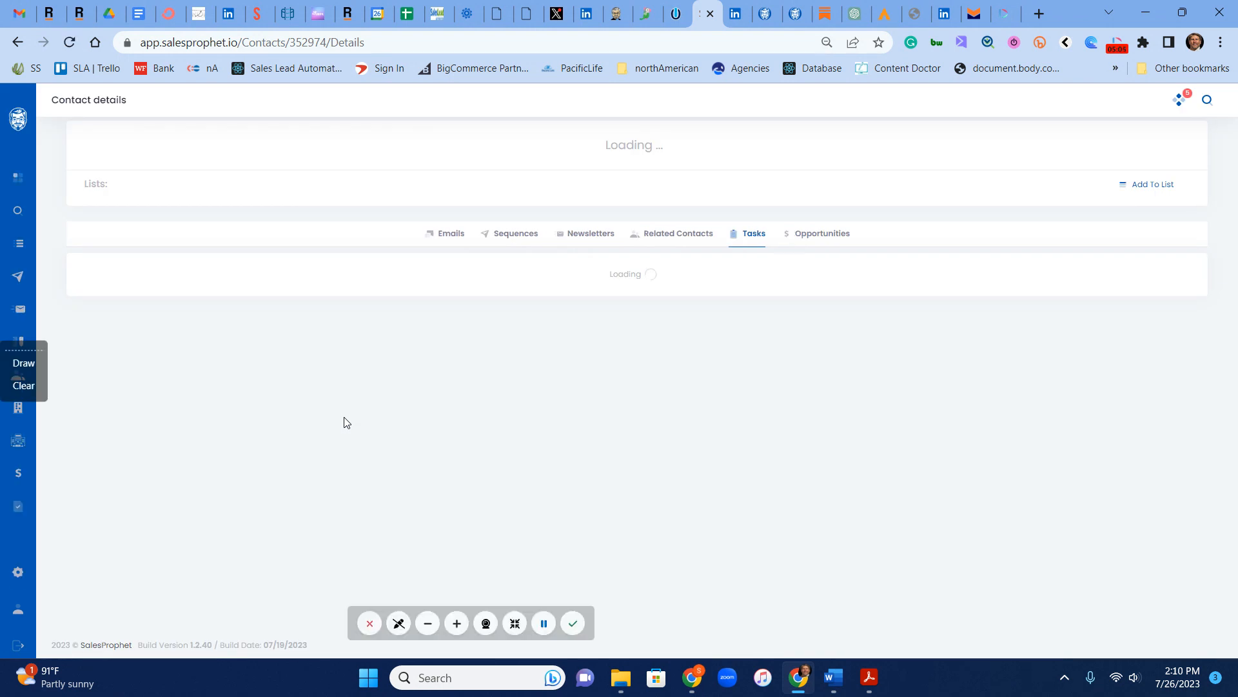